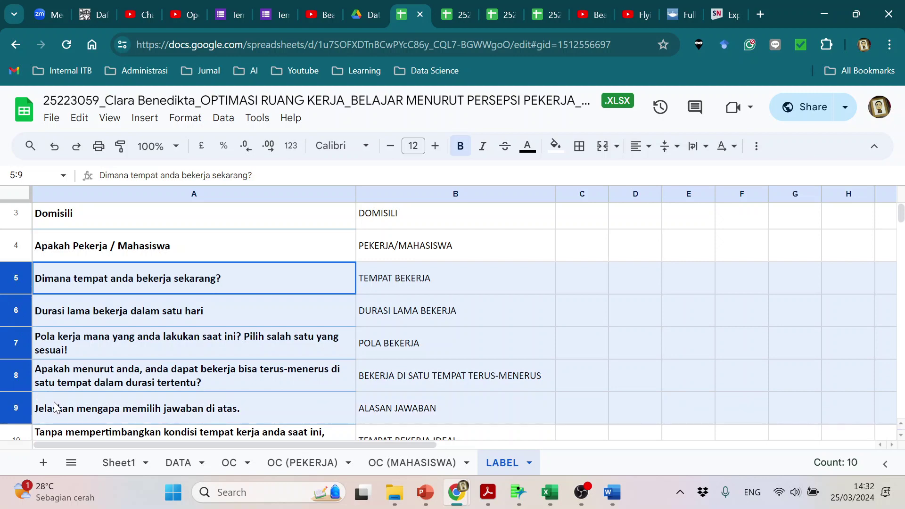
Step: Extend the row selection to rows 5–12 of the LABEL sheet and compare these work-related labels with the study-related ones below
scroll(54, 391, "down", 3)
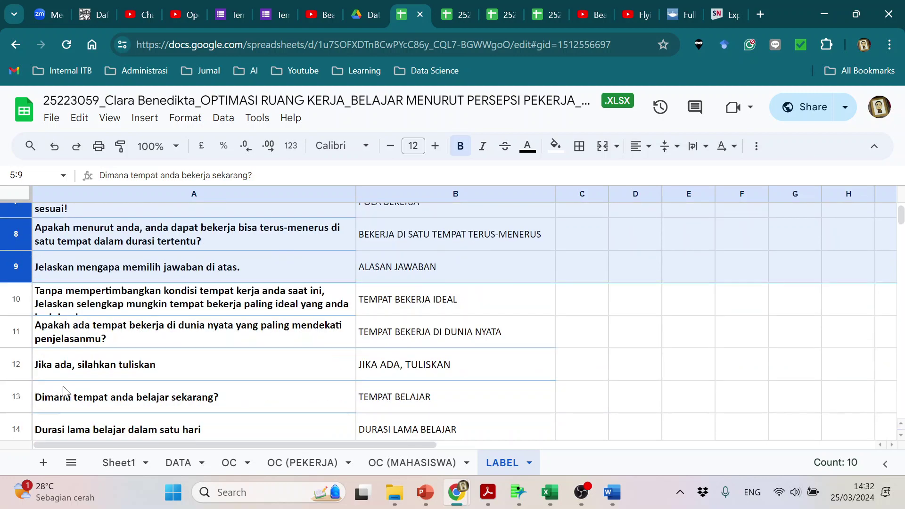
left_click(21, 362, "shift")
scroll(158, 349, "up", 3)
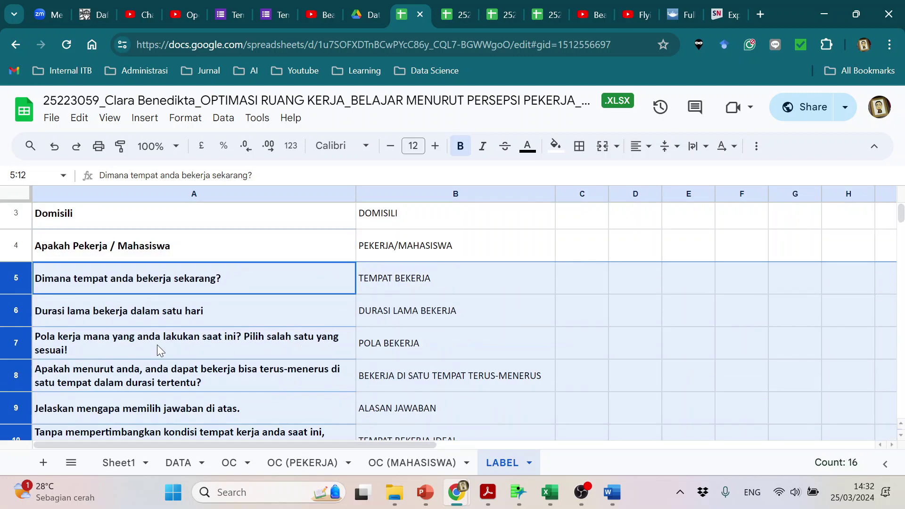
scroll(156, 343, "down", 3)
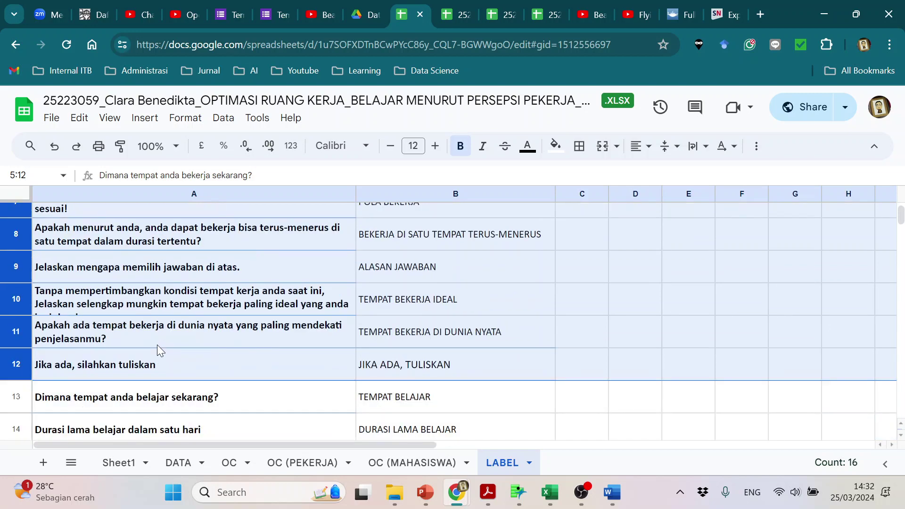
scroll(157, 344, "down", 2)
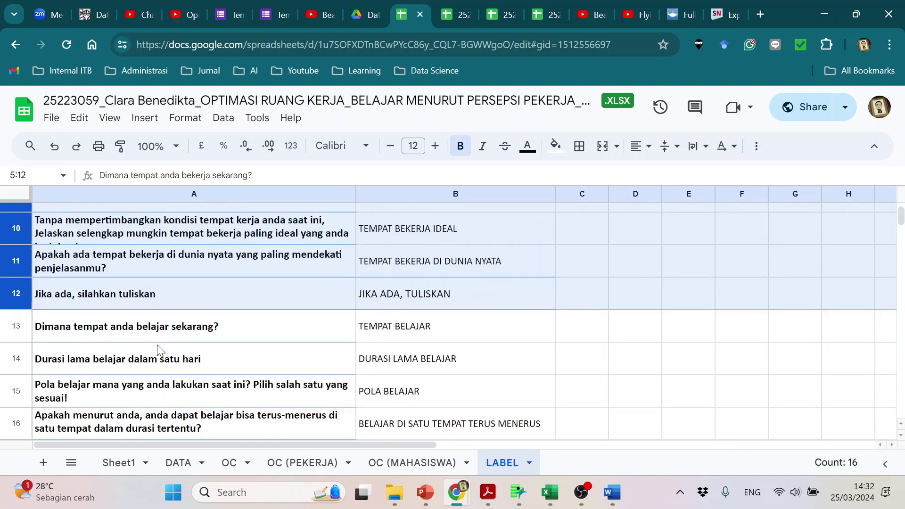
scroll(157, 349, "down", 2)
scroll(159, 350, "down", 3)
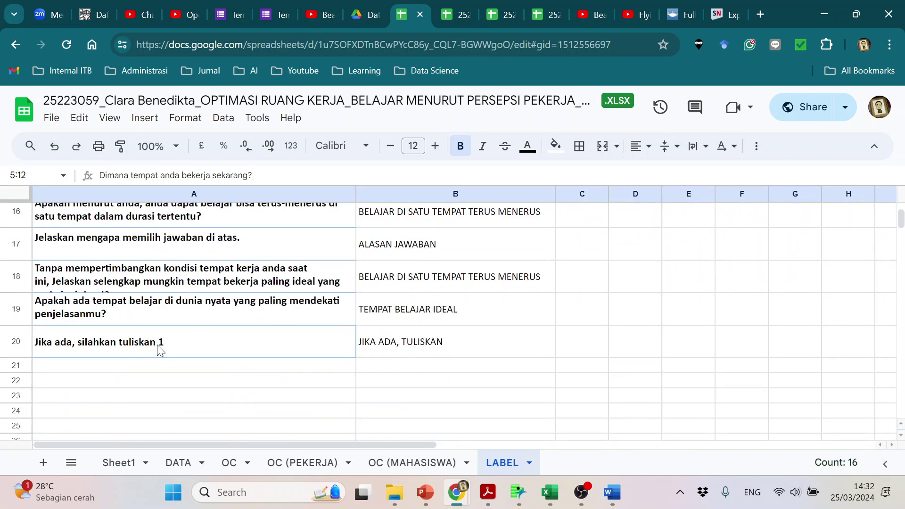
scroll(156, 343, "up", 6)
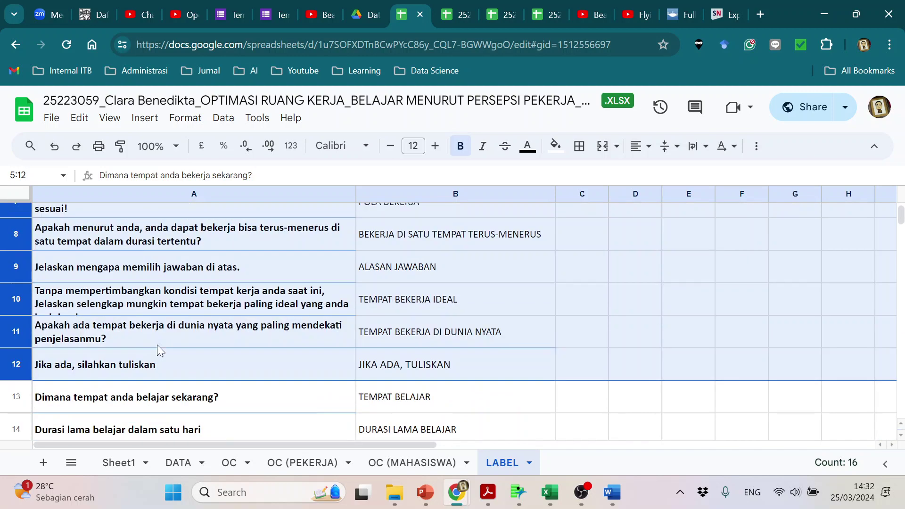
scroll(157, 349, "up", 3)
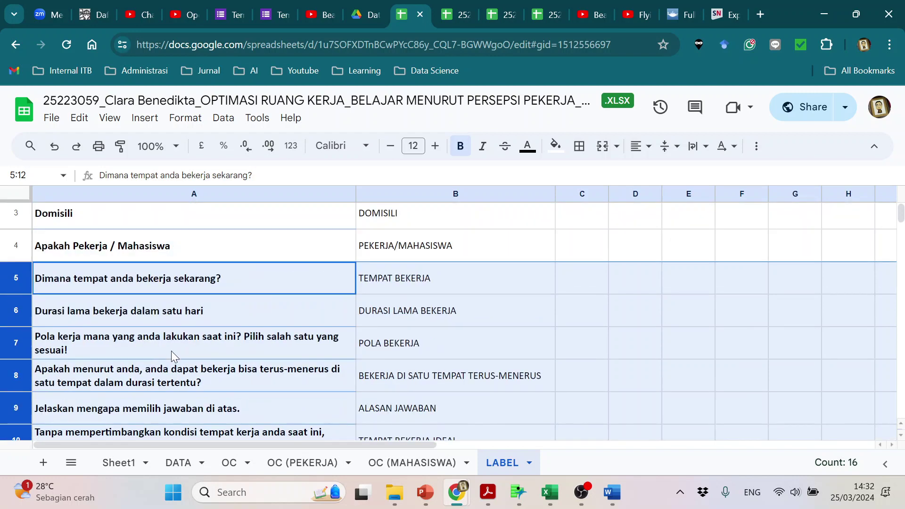
Step: In the DATA sheet, examine how the workers' answers starting at TEMPAT BEKERJA and the students' answers are laid out in separate columns
left_click(178, 463)
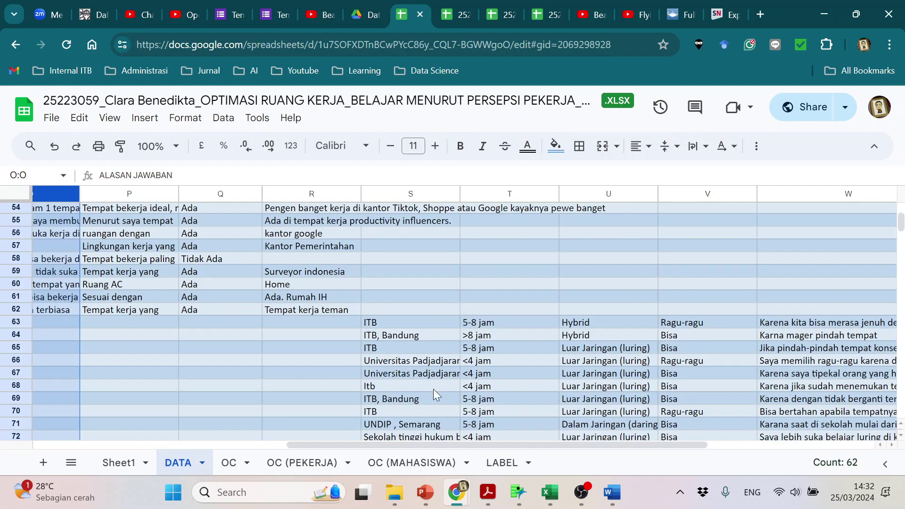
left_click_drag(417, 445, 148, 429)
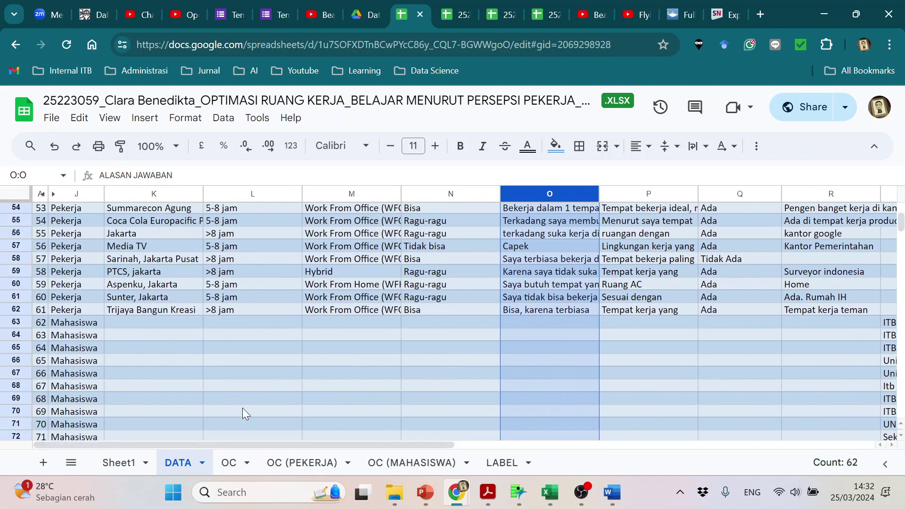
left_click(159, 193)
scroll(174, 263, "up", 10)
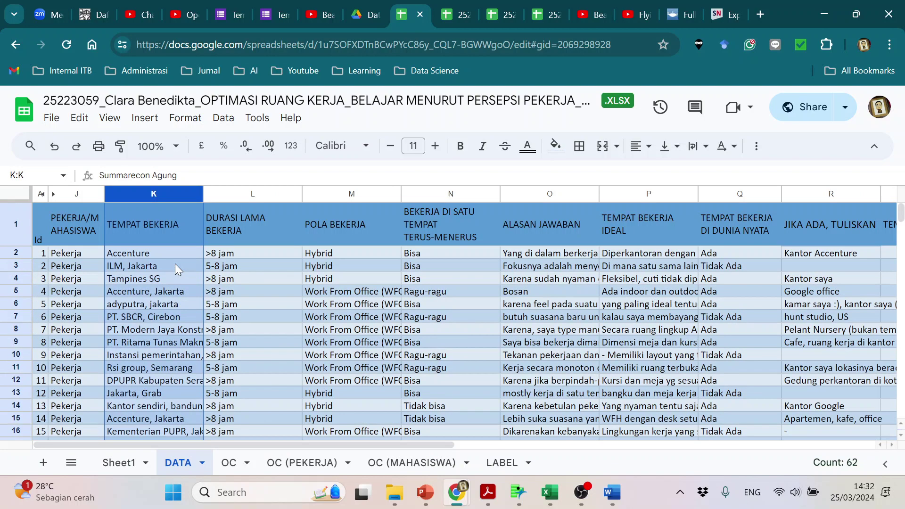
scroll(174, 264, "down", 10)
left_click_drag(354, 445, 509, 423)
scroll(502, 344, "down", 11)
scroll(505, 344, "up", 5)
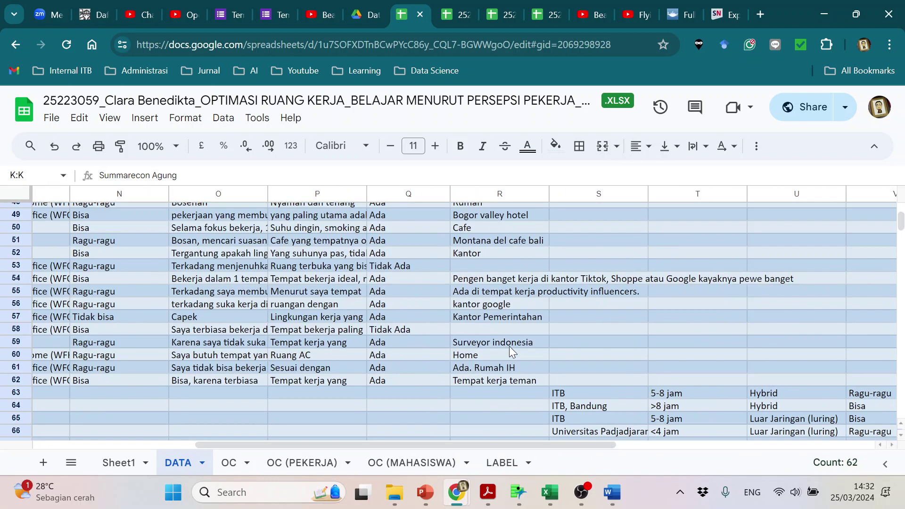
Step: Move the students' answers in S63:Z103 of the DATA sheet to K63:R103, under the workers' answer columns
left_click(582, 388)
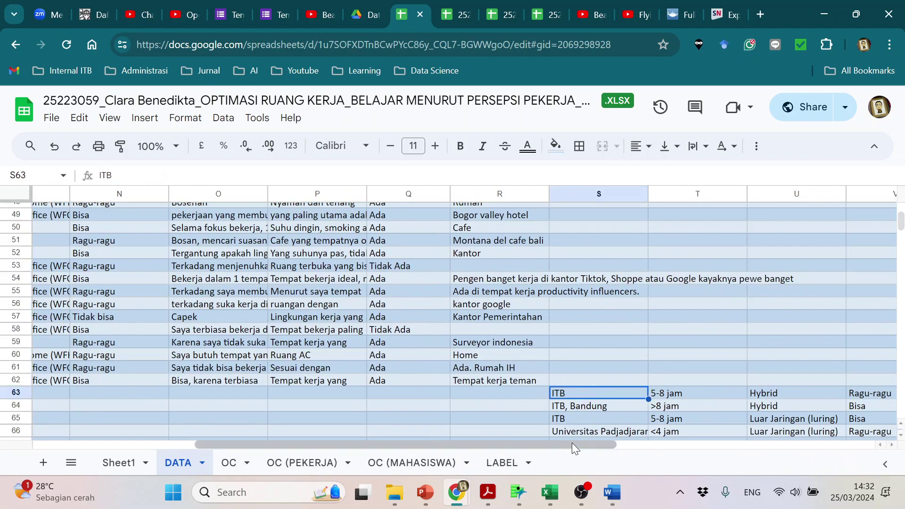
left_click_drag(572, 442, 858, 458)
scroll(793, 362, "down", 17)
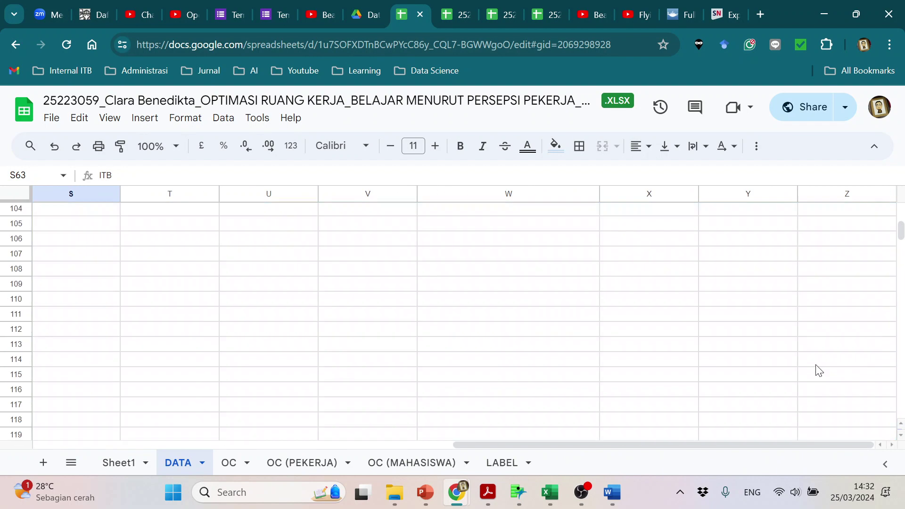
scroll(816, 369, "up", 5)
left_click(833, 407, "shift")
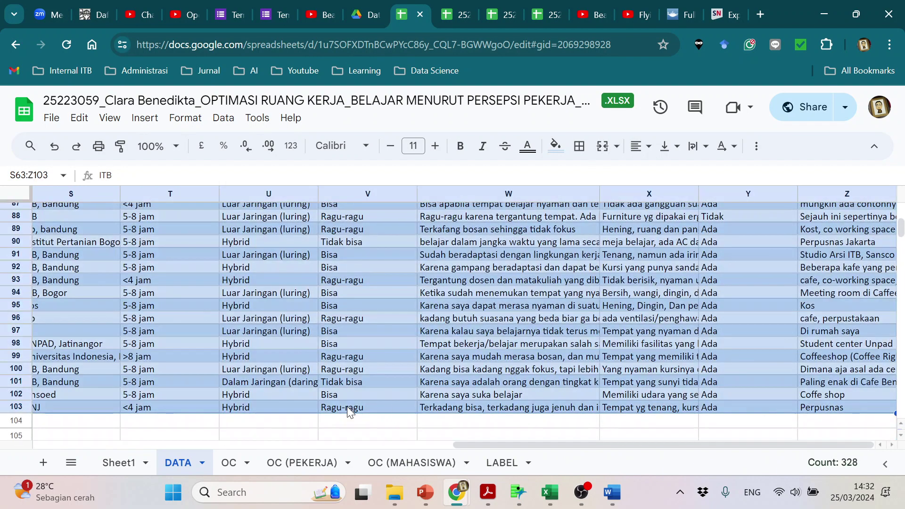
left_click_drag(489, 443, 127, 420)
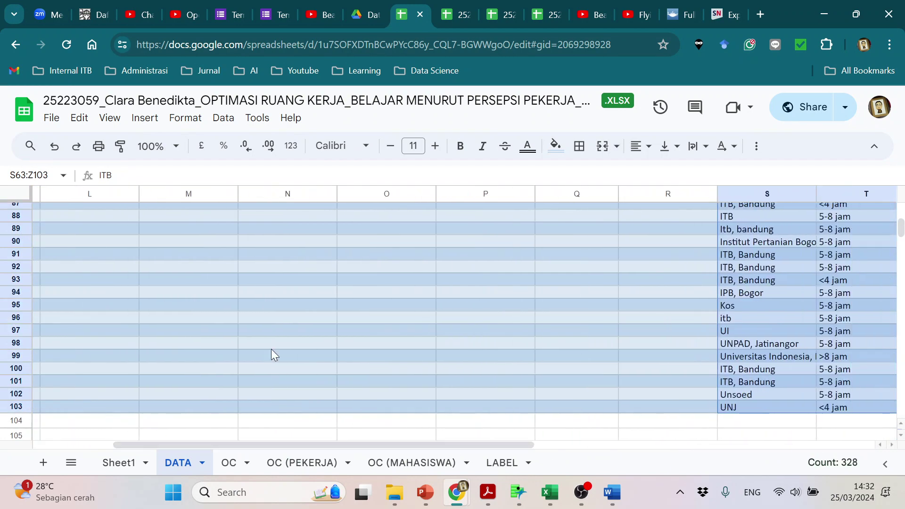
scroll(468, 248, "up", 10)
scroll(593, 267, "up", 3)
scroll(645, 269, "down", 6)
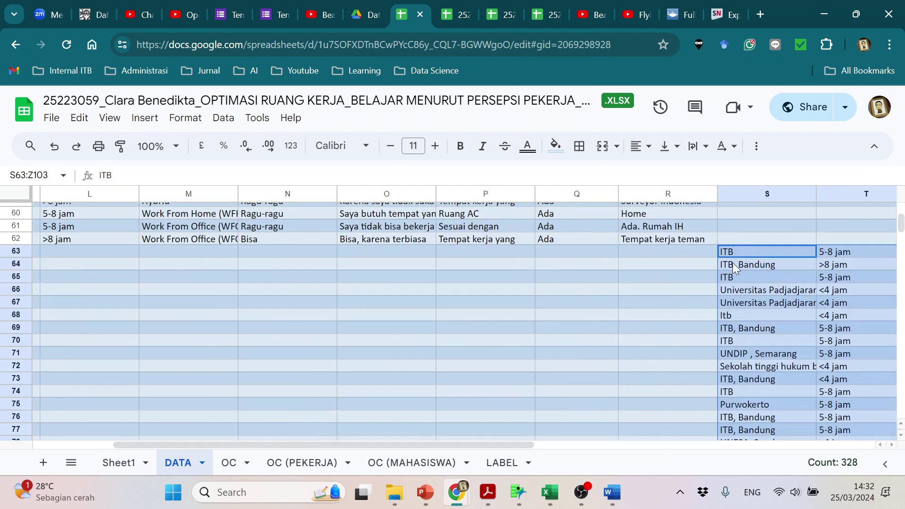
left_click_drag(715, 269, 129, 262)
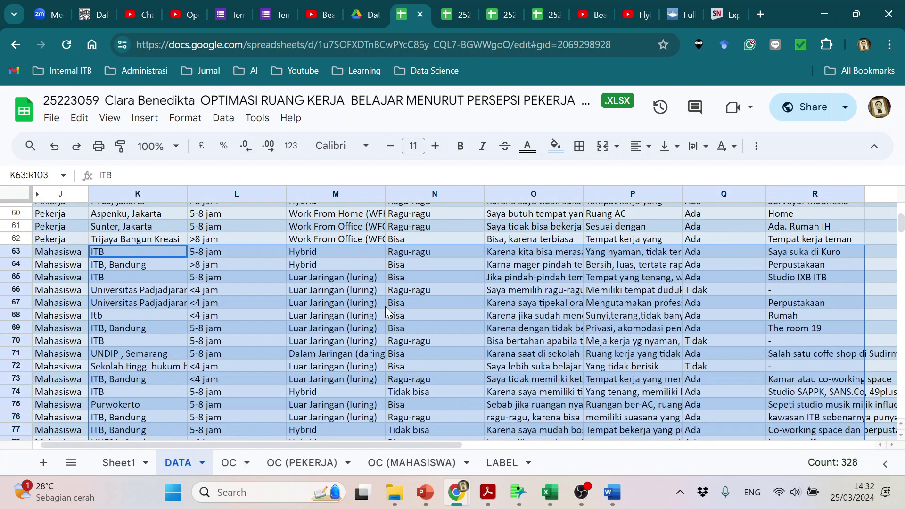
Step: Select the ALASAN JAWABAN column in DATA and compare how the reasons are coded in the OC (MAHASISWA) and OC (PEKERJA) sheets
left_click(530, 188)
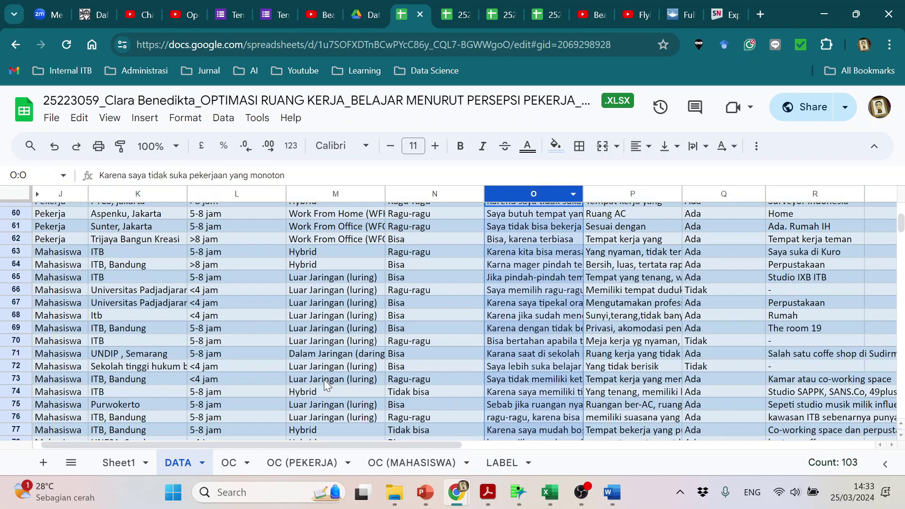
left_click(413, 457)
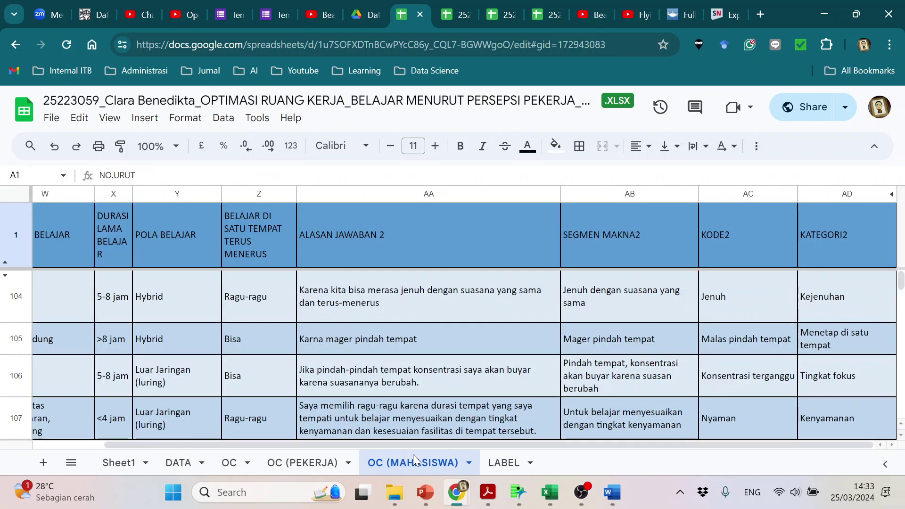
left_click(304, 461)
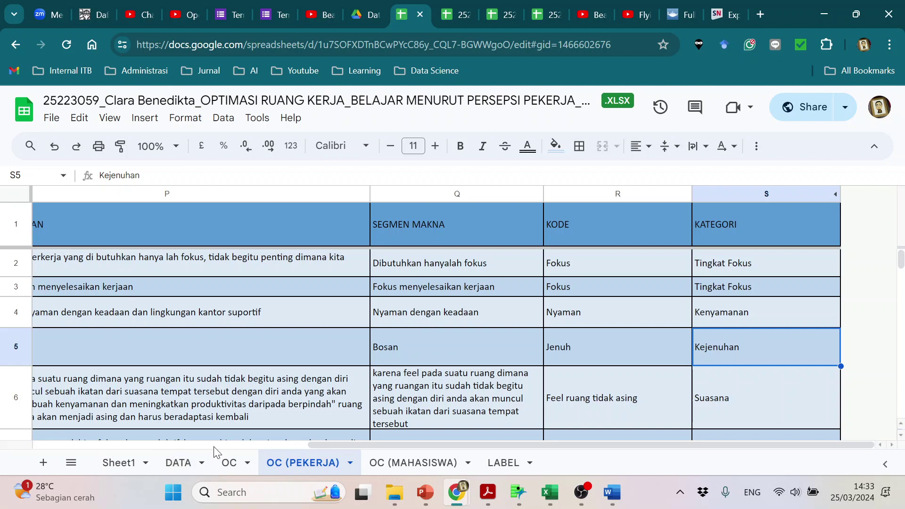
left_click(367, 460)
left_click(296, 463)
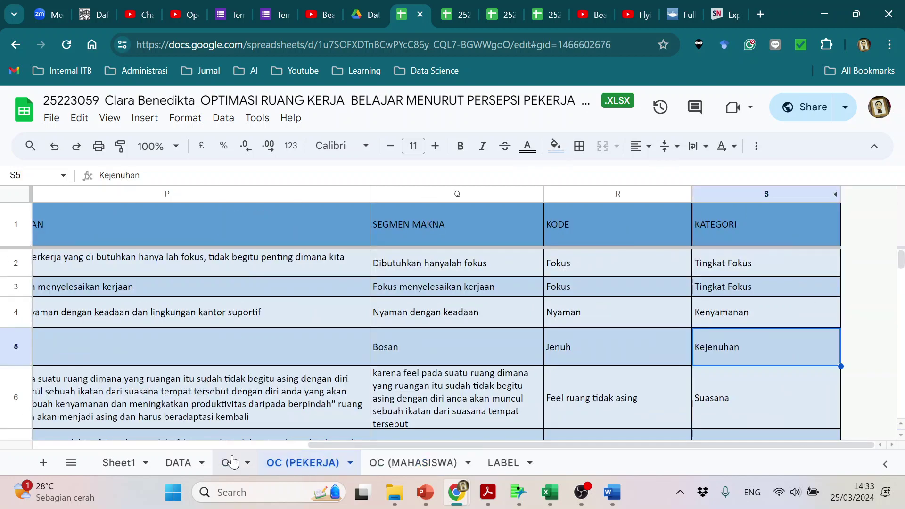
left_click_drag(321, 442, 68, 437)
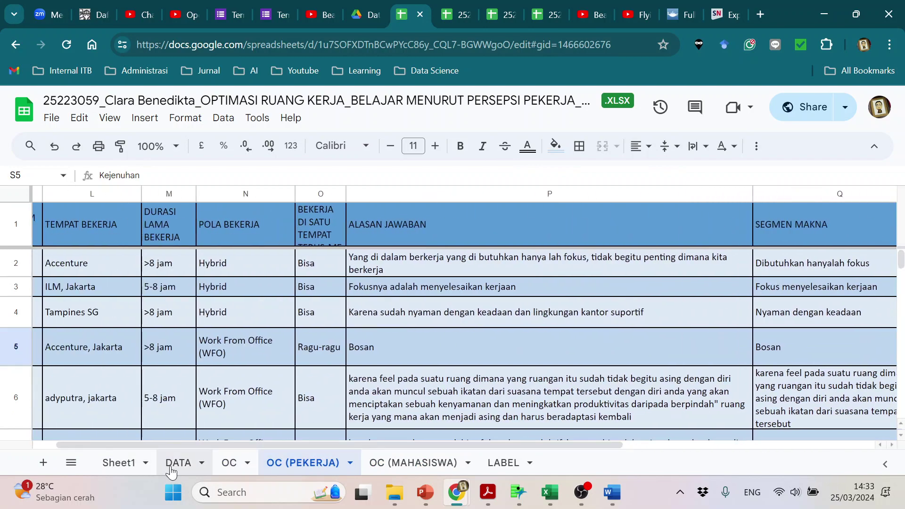
Step: Return to the DATA sheet and review the combined Pekerja and Mahasiswa rows together with their Id numbers
left_click(178, 462)
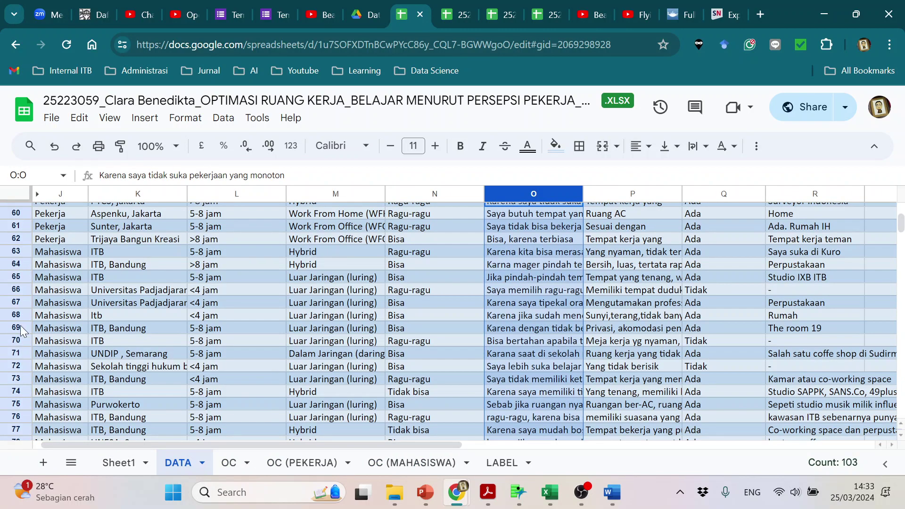
scroll(22, 339, "down", 10)
scroll(22, 340, "up", 3)
scroll(21, 339, "up", 2)
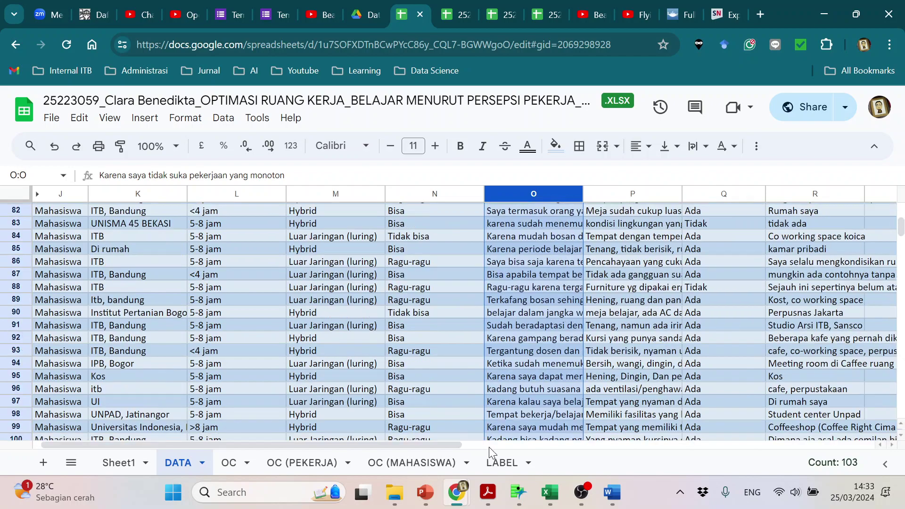
left_click_drag(447, 445, 238, 441)
scroll(98, 338, "up", 20)
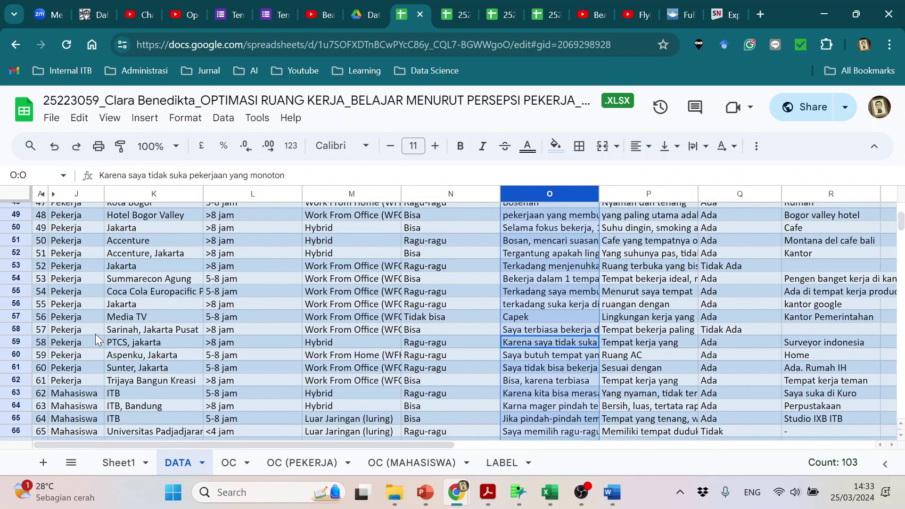
scroll(96, 337, "down", 16)
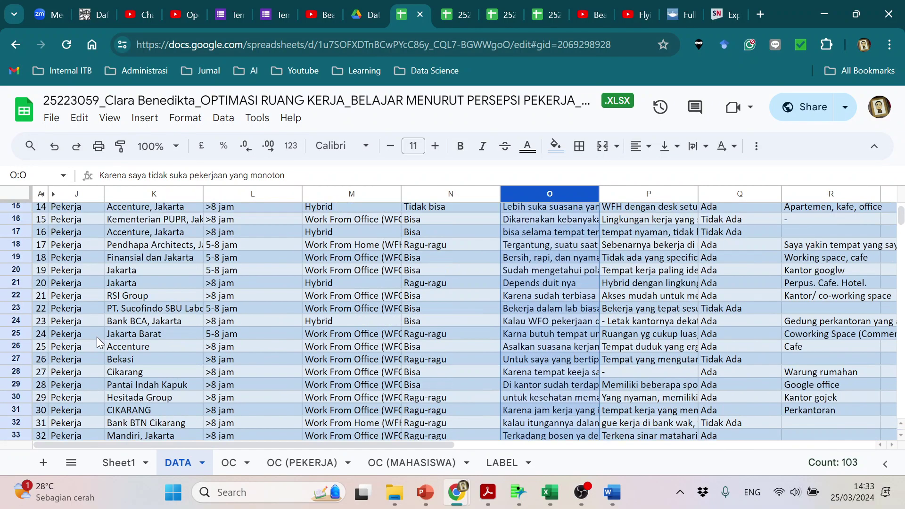
scroll(102, 348, "down", 6)
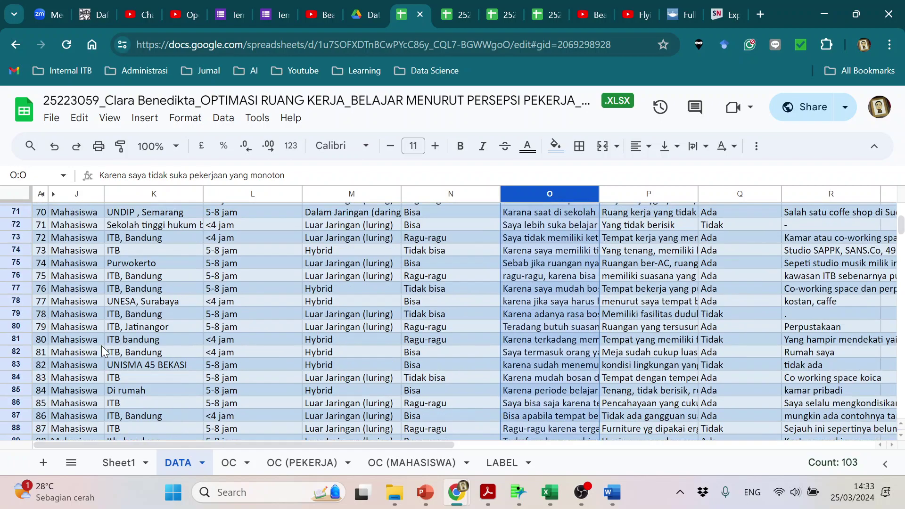
Step: Widen the Id column A of the DATA sheet slightly
scroll(102, 351, "down", 5)
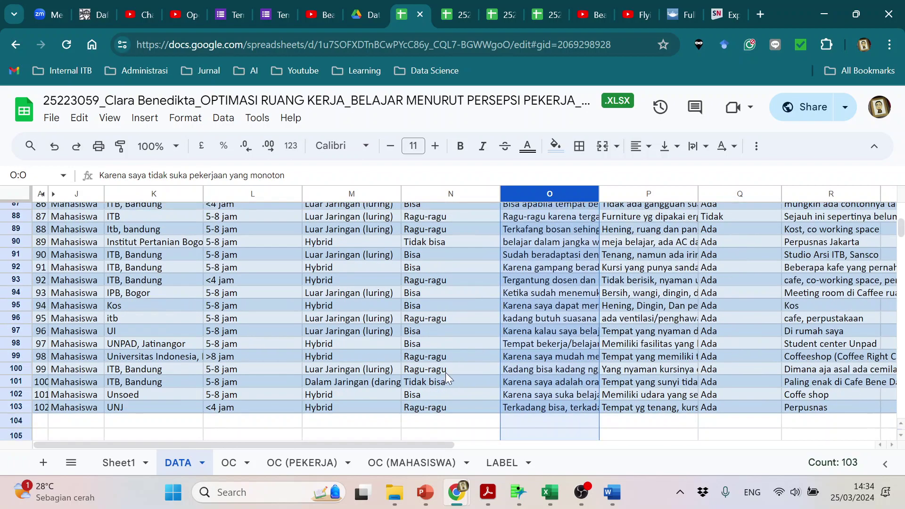
scroll(43, 366, "up", 4)
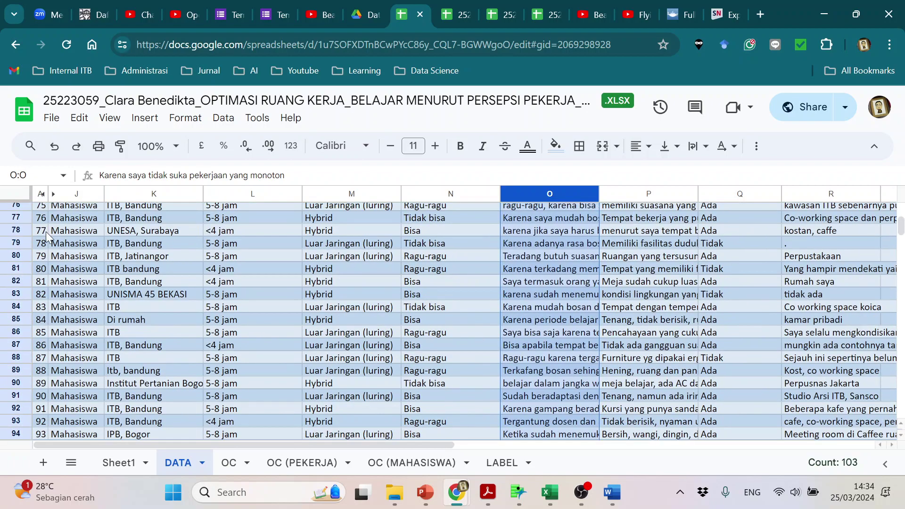
left_click_drag(46, 194, 60, 194)
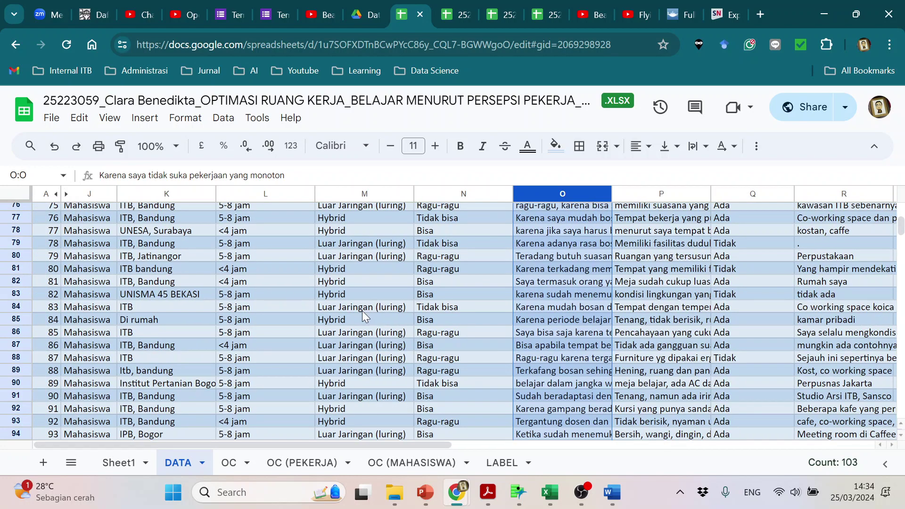
Step: Examine the Id numbering in the DATA sheet from the first Pekerja row through to the Mahasiswa rows
scroll(67, 317, "up", 20)
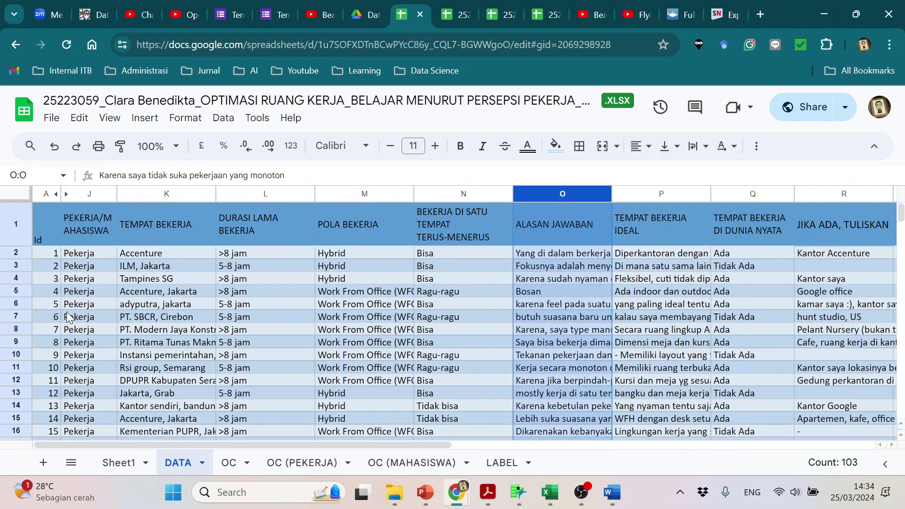
scroll(67, 316, "down", 10)
scroll(67, 317, "down", 4)
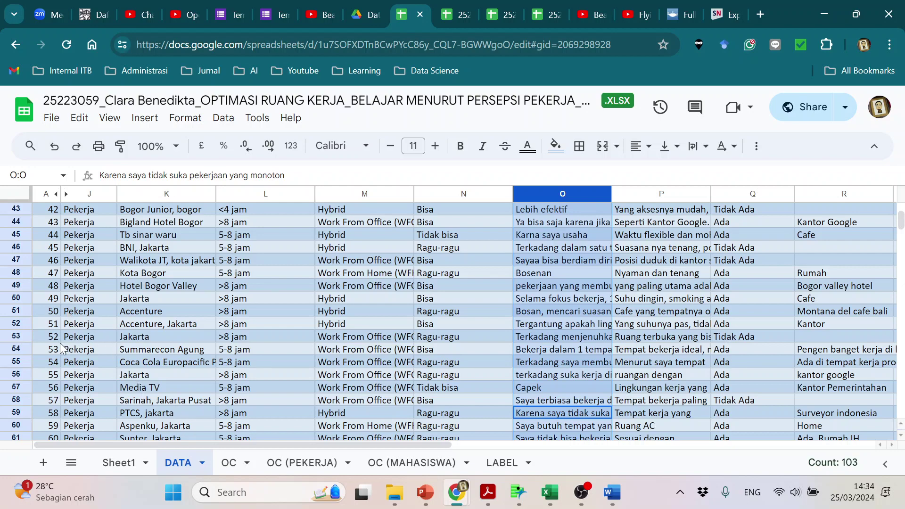
scroll(60, 348, "down", 8)
scroll(60, 347, "up", 20)
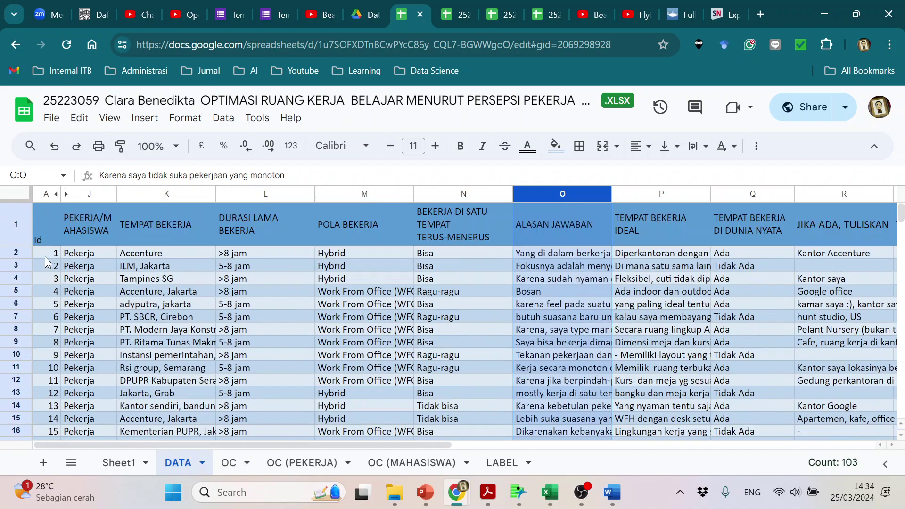
scroll(44, 284, "down", 15)
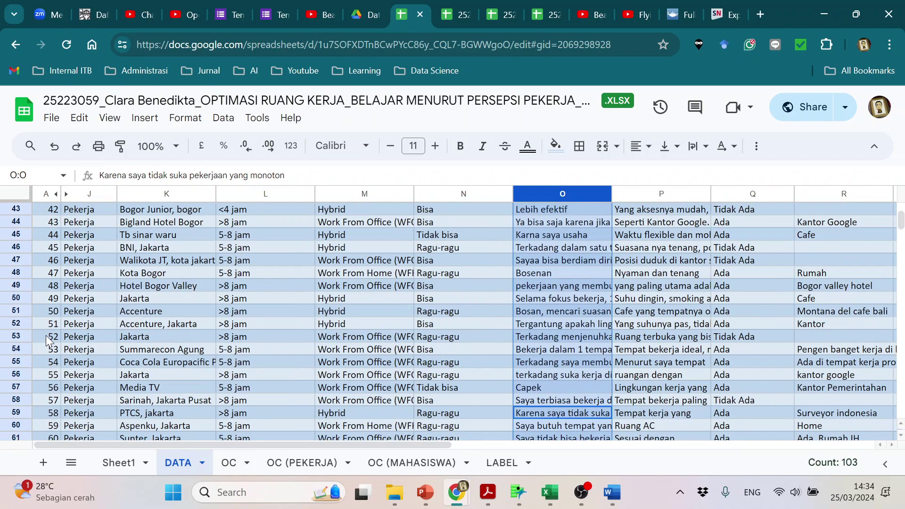
scroll(46, 337, "down", 5)
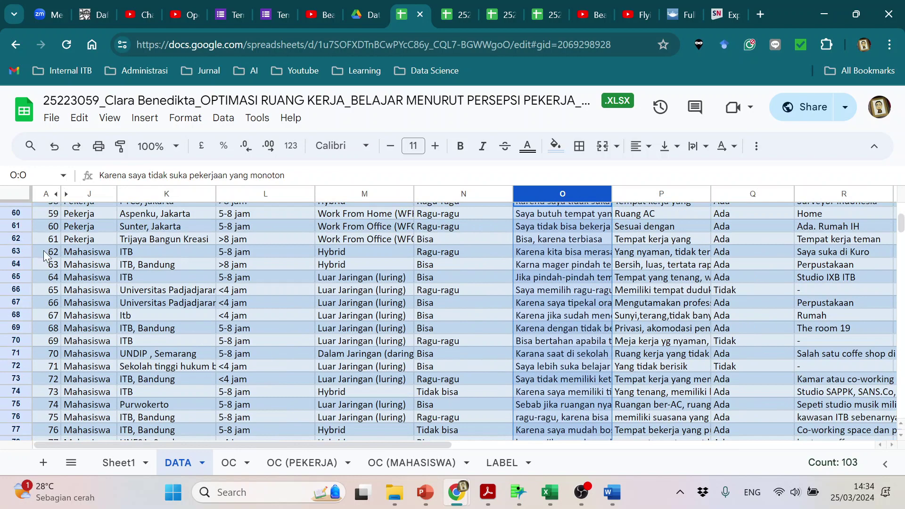
Step: Compare the Id numbering and Pekerja/Mahasiswa rows at the end of DATA with those in the OC (PEKERJA) and OC (MAHASISWA) sheets
scroll(51, 330, "down", 11)
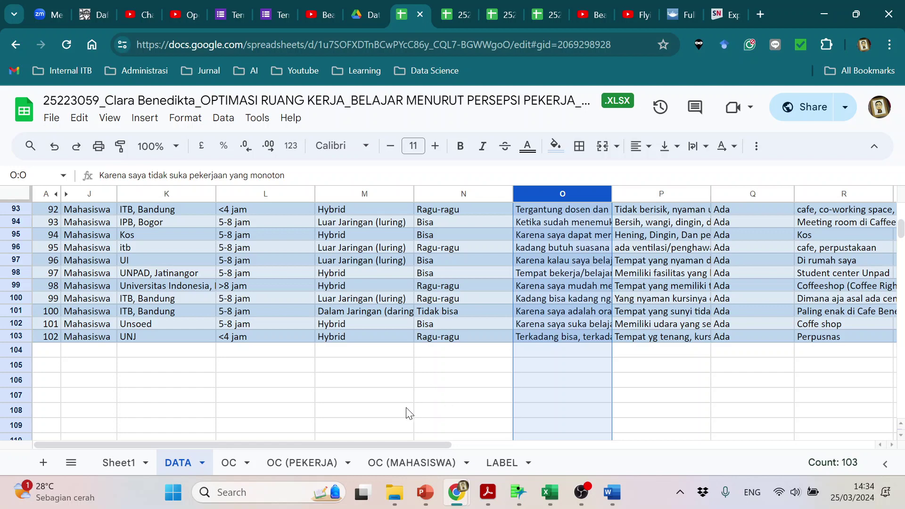
left_click(301, 463)
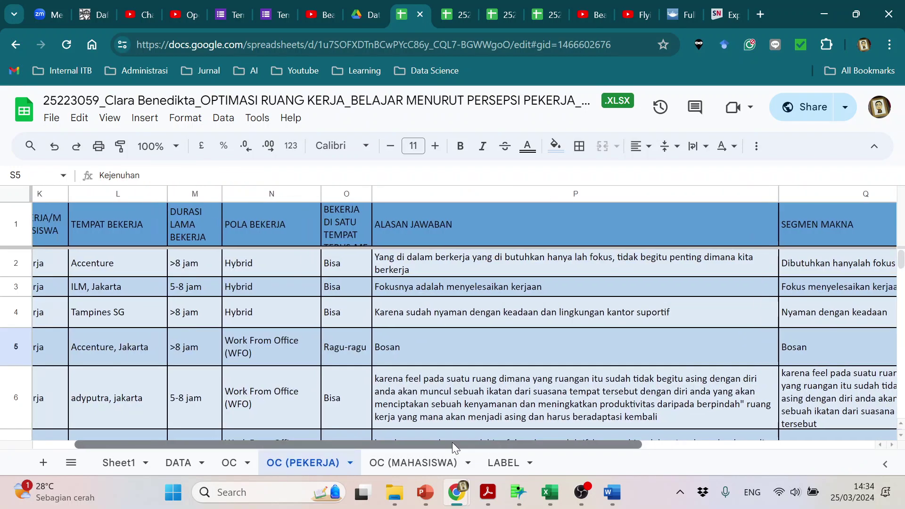
scroll(77, 293, "down", 15)
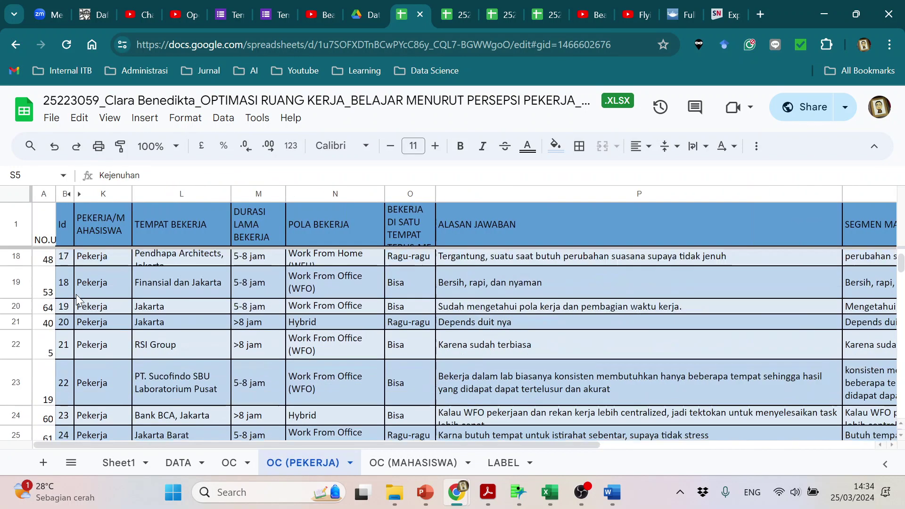
scroll(78, 302, "down", 3)
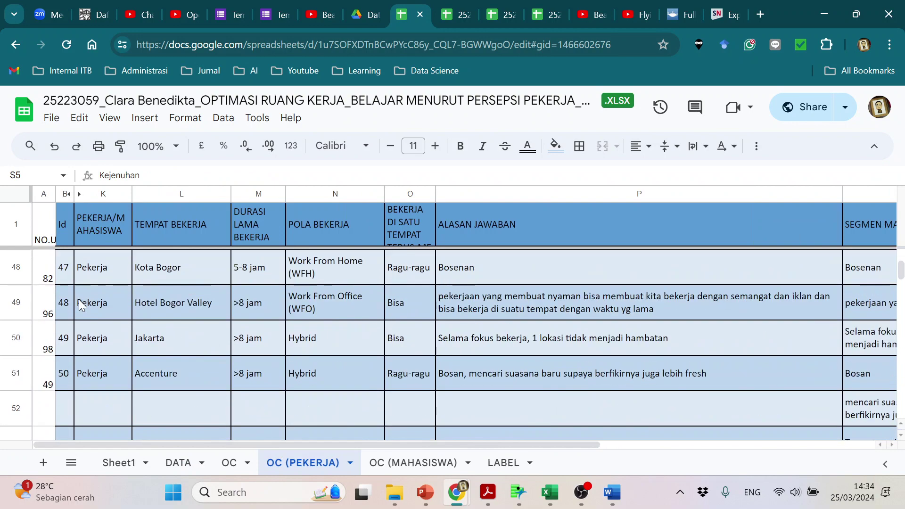
scroll(79, 303, "down", 6)
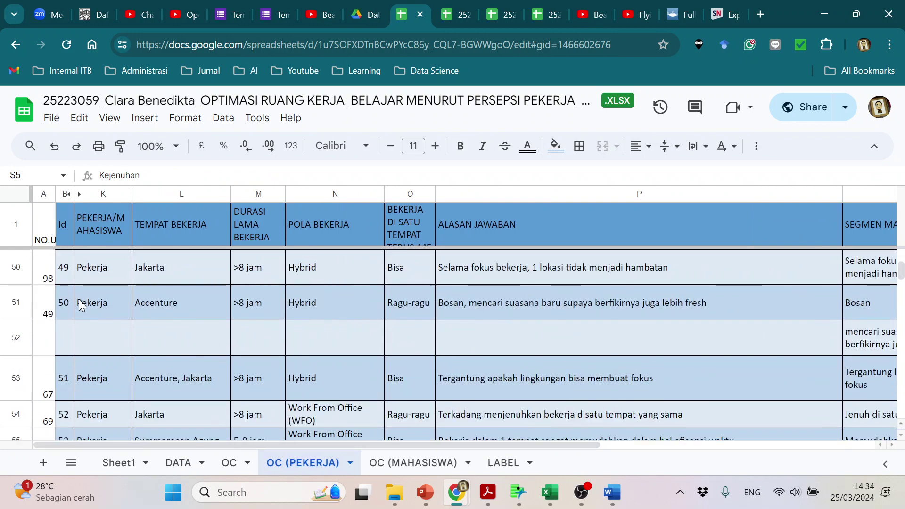
scroll(82, 304, "down", 7)
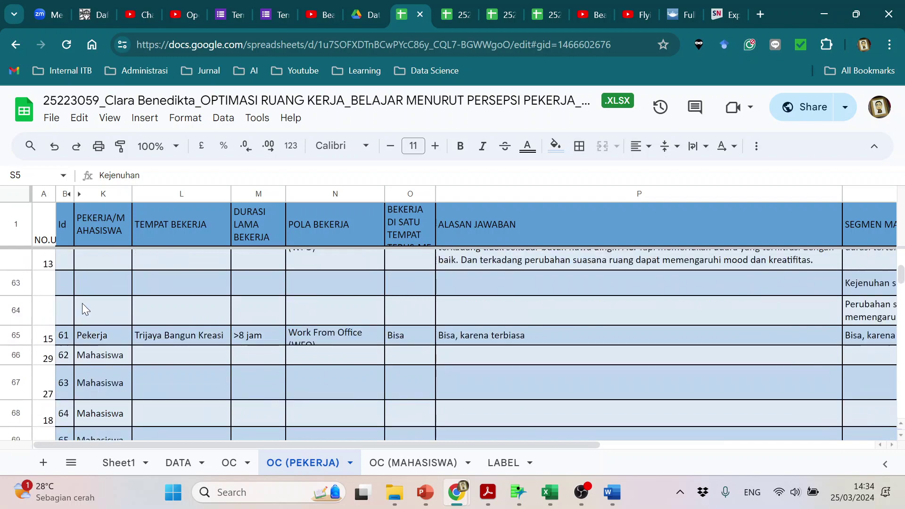
scroll(87, 308, "up", 5)
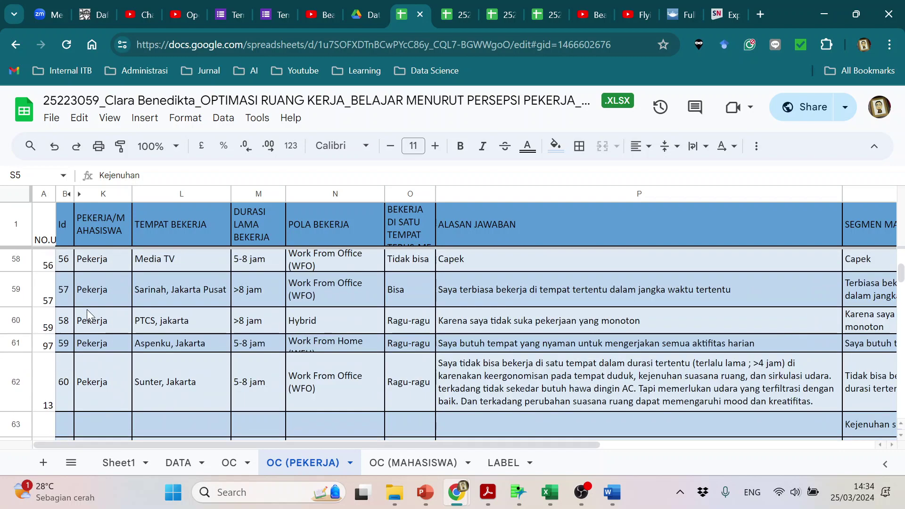
scroll(87, 309, "down", 2)
scroll(87, 309, "up", 1)
scroll(88, 311, "up", 5)
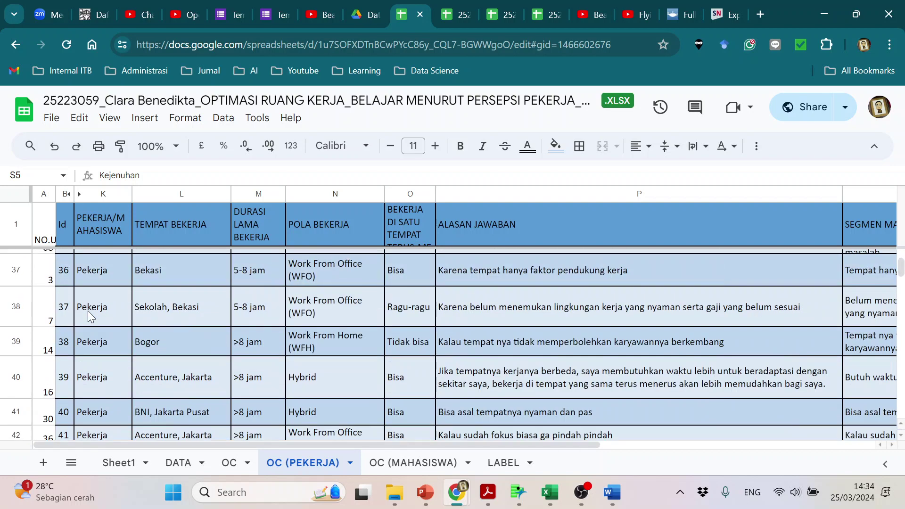
left_click(430, 467)
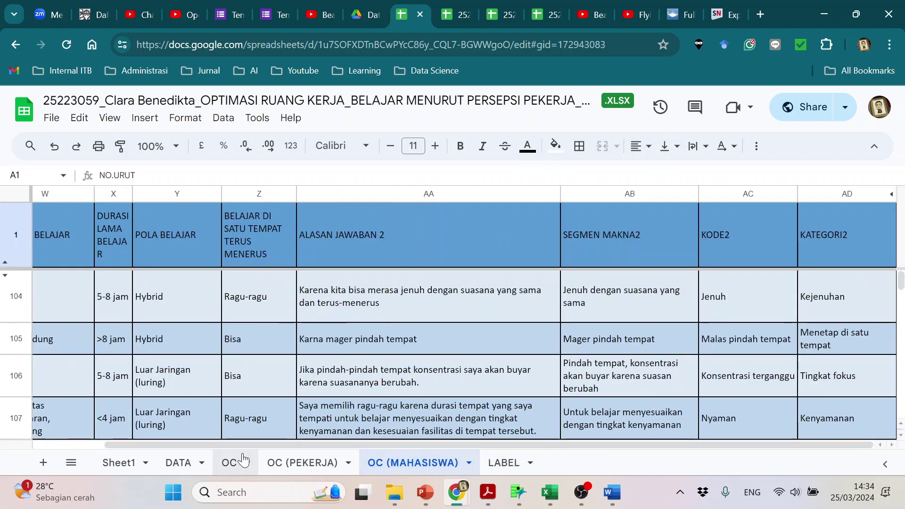
left_click(175, 460)
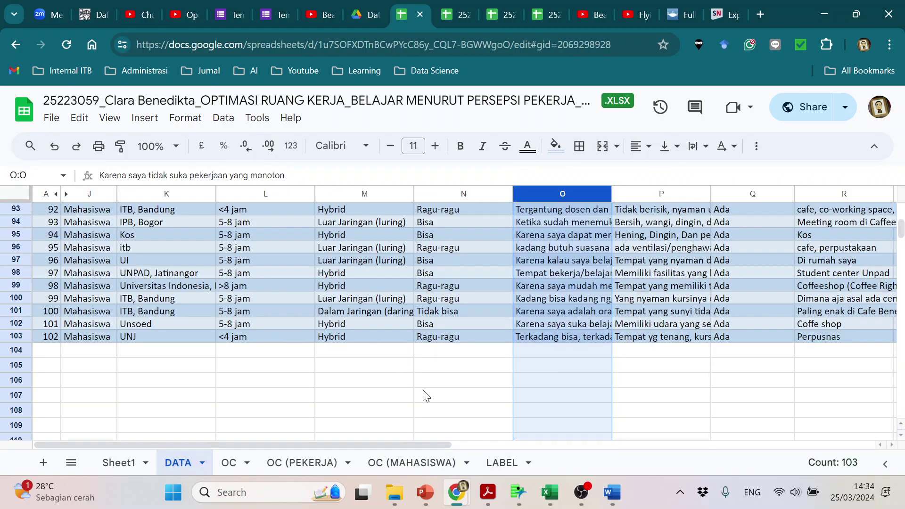
Step: Delete the separate student columns S to Z, from TEMPAT BELAJAR through JIKA ADA, TULISKAN4, from the DATA sheet
scroll(426, 393, "up", 20)
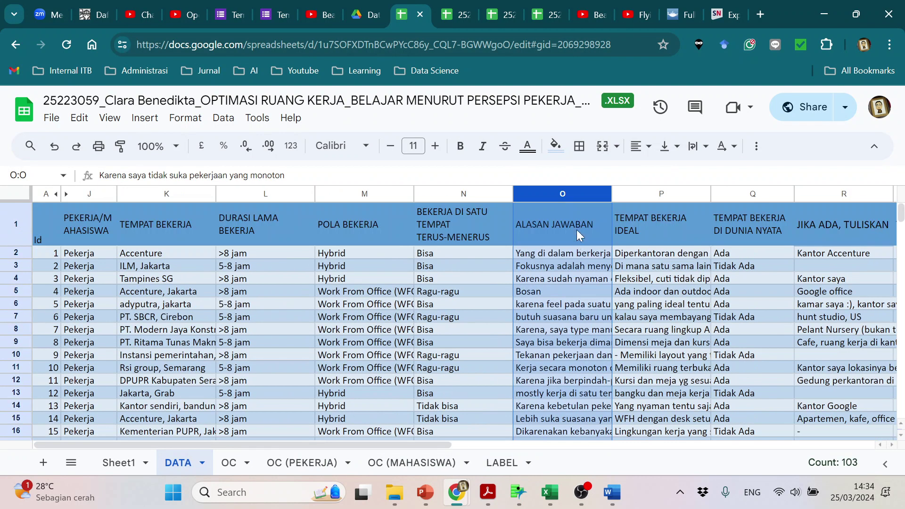
left_click(668, 197)
left_click_drag(445, 445, 617, 453)
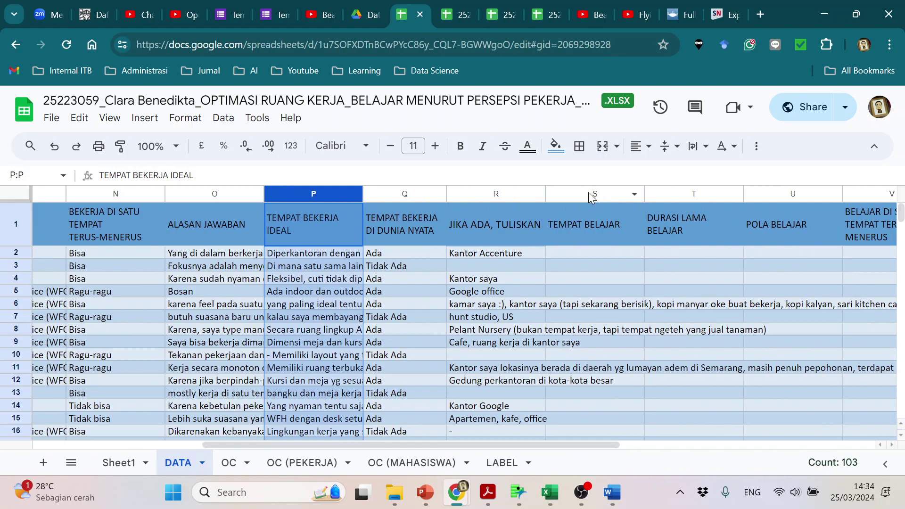
left_click(565, 193)
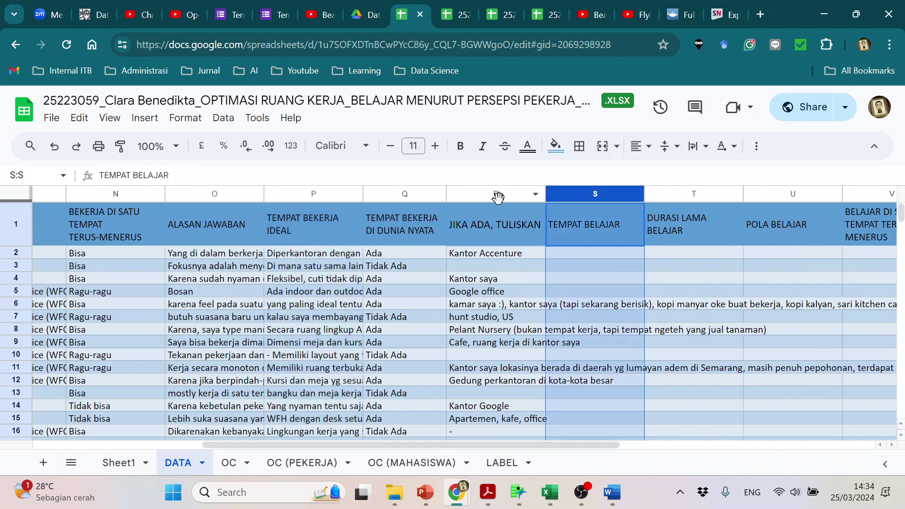
scroll(549, 313, "down", 20)
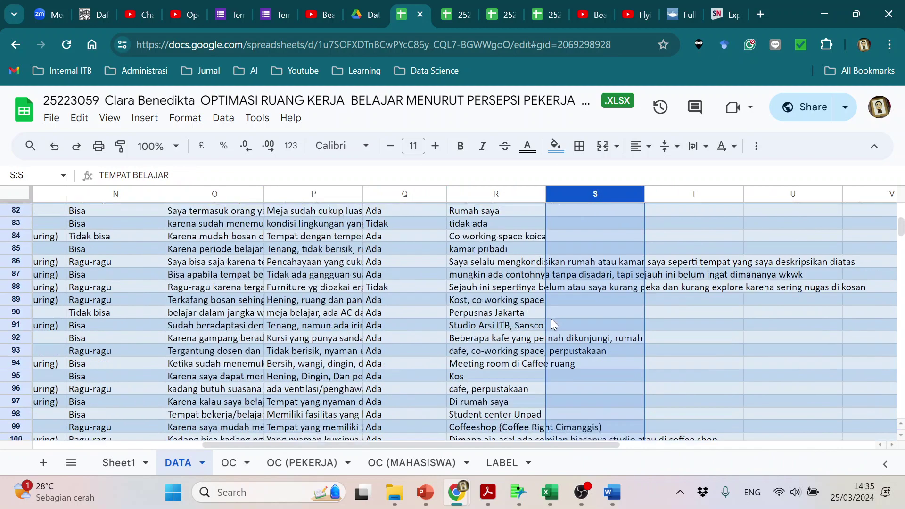
scroll(551, 318, "down", 8)
scroll(555, 318, "up", 20)
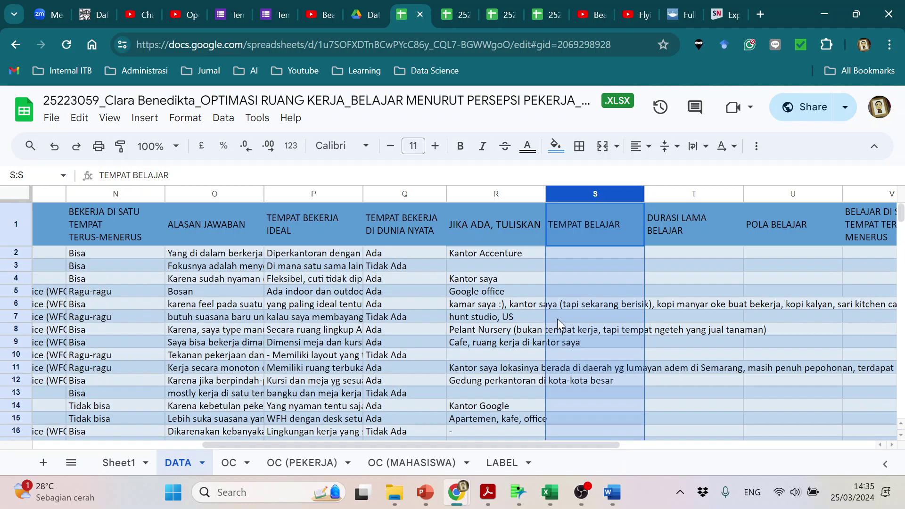
left_click(623, 232)
left_click_drag(595, 194, 897, 203)
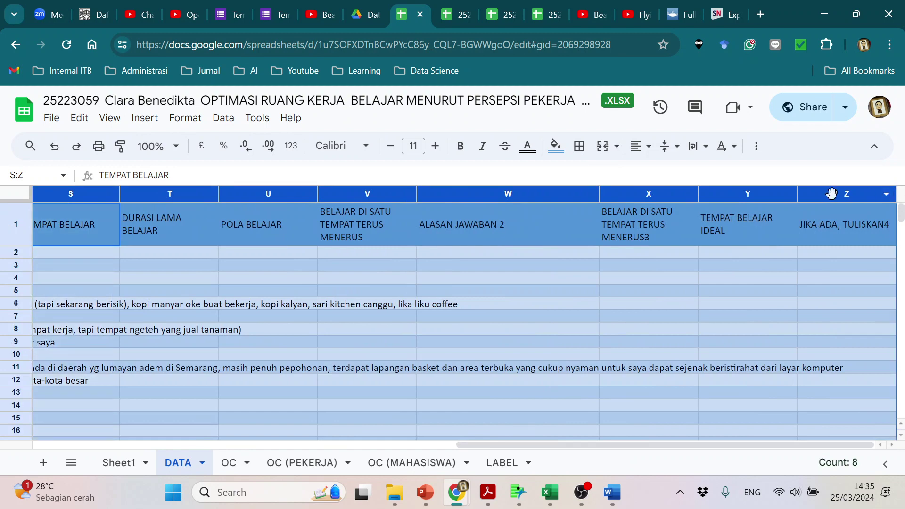
right_click(830, 195)
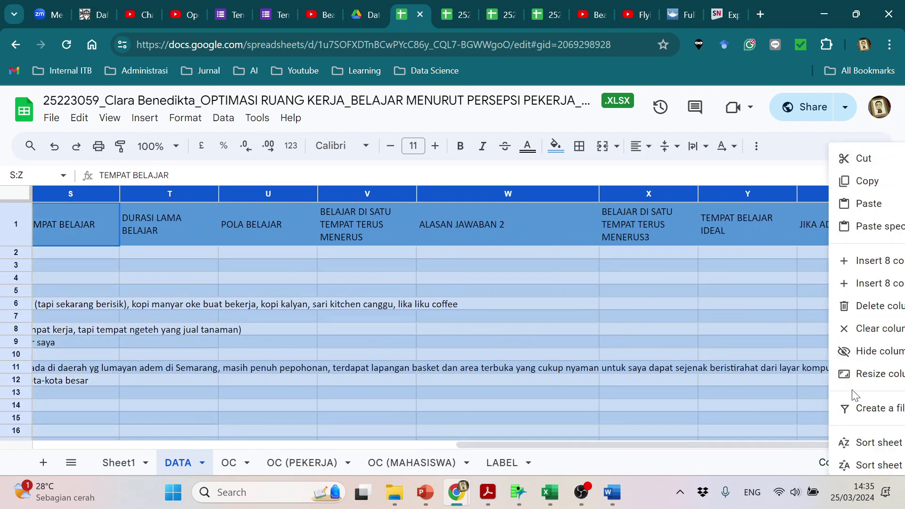
left_click(872, 306)
left_click(708, 358)
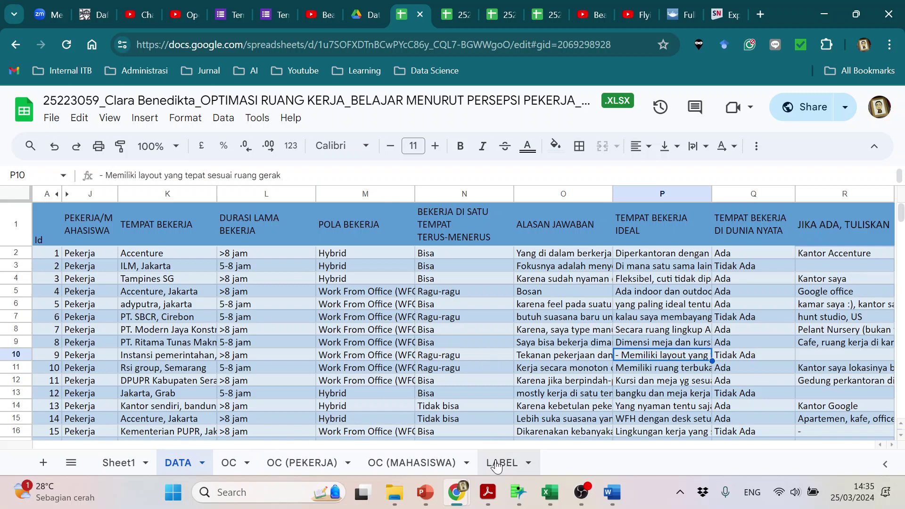
Step: Insert a new column K before TEMPAT BEKERJA in the DATA sheet and give it the header Tempat
scroll(142, 284, "down", 15)
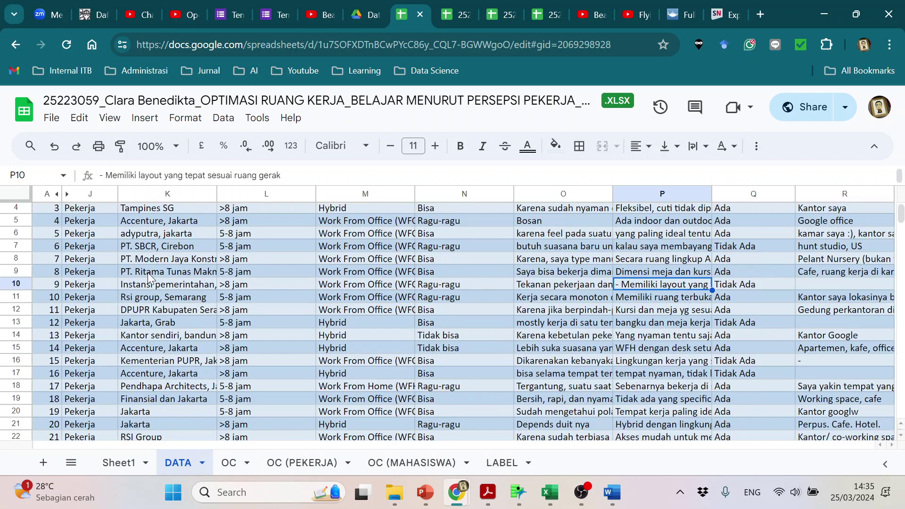
scroll(167, 292, "down", 8)
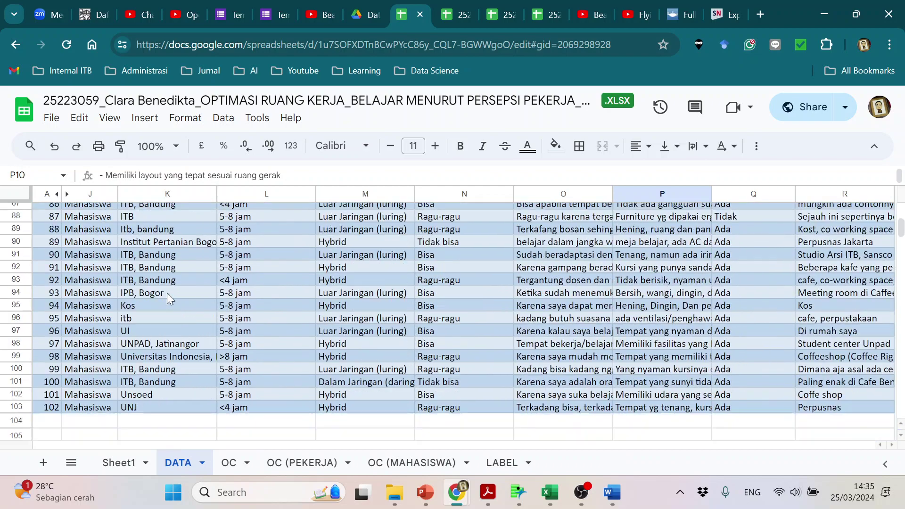
scroll(166, 292, "up", 20)
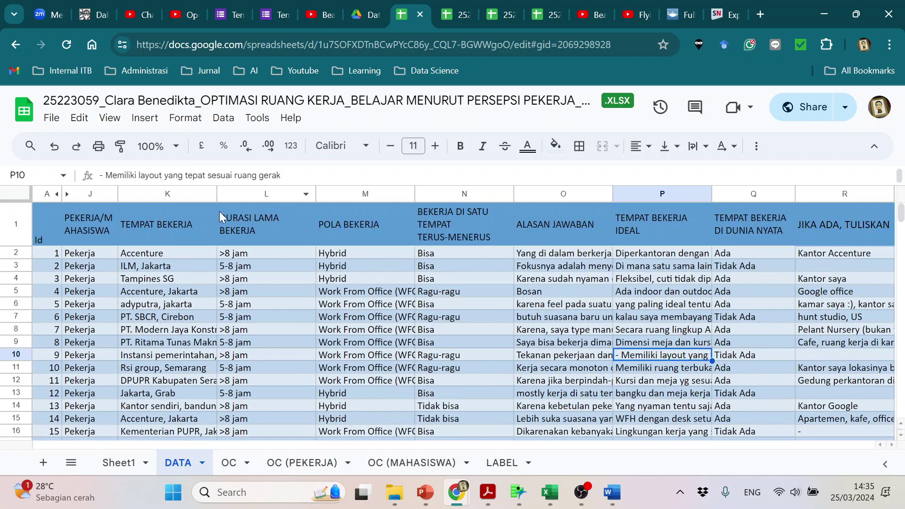
left_click(168, 196)
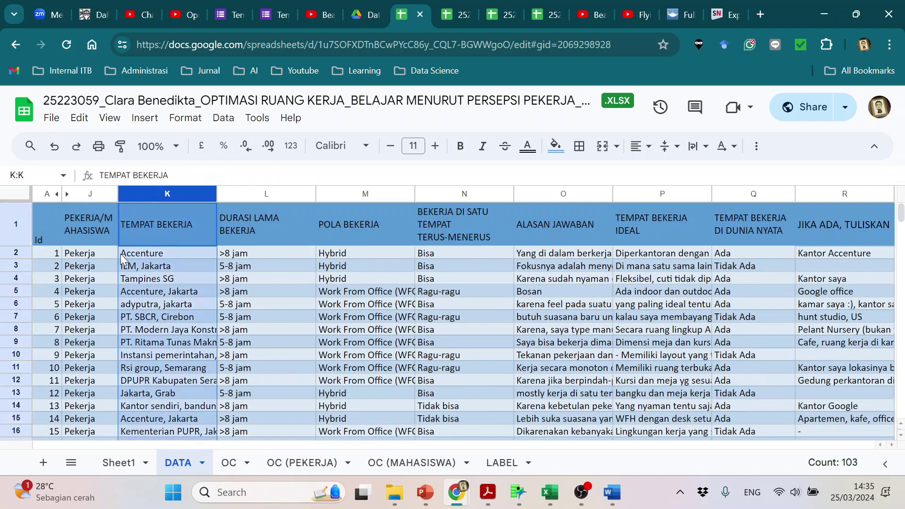
scroll(164, 388, "down", 14)
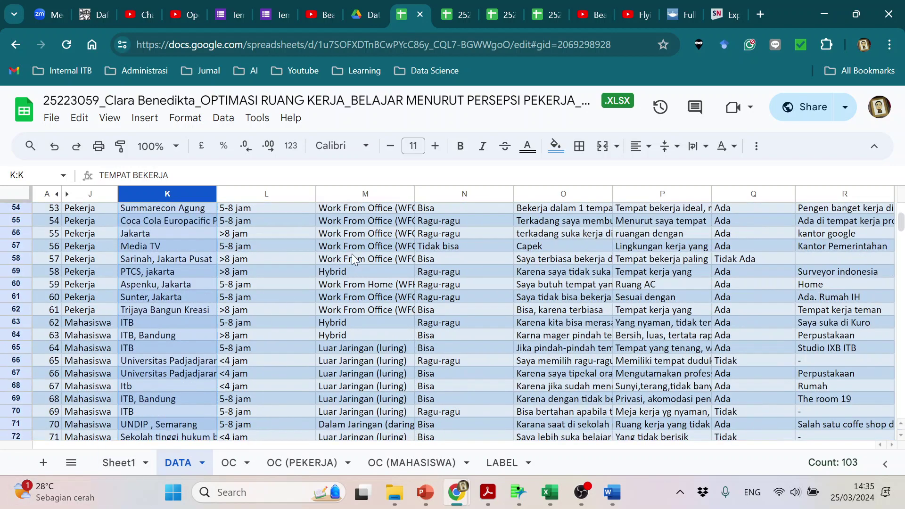
scroll(352, 254, "up", 14)
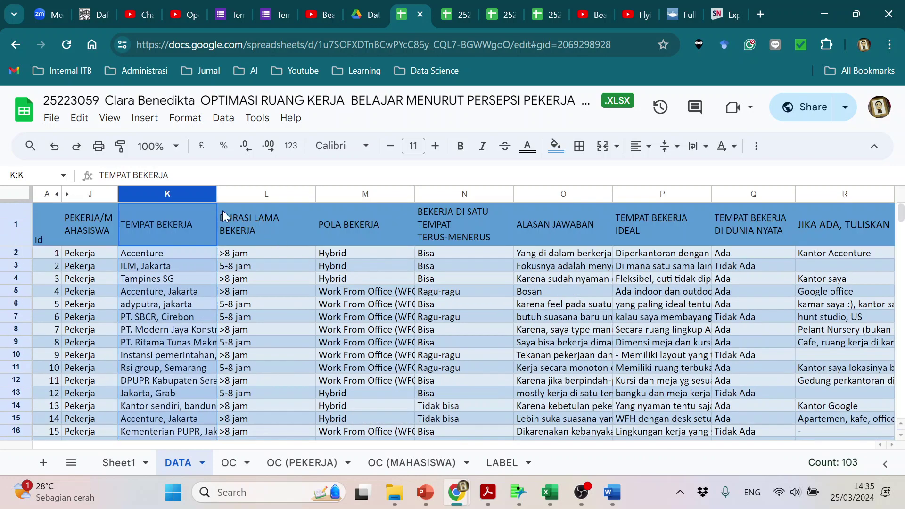
right_click(171, 195)
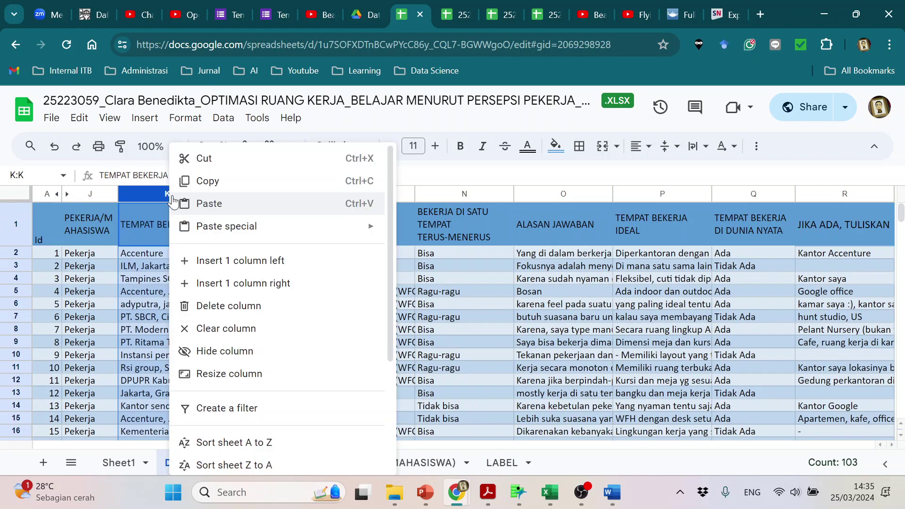
left_click(219, 260)
left_click(175, 225)
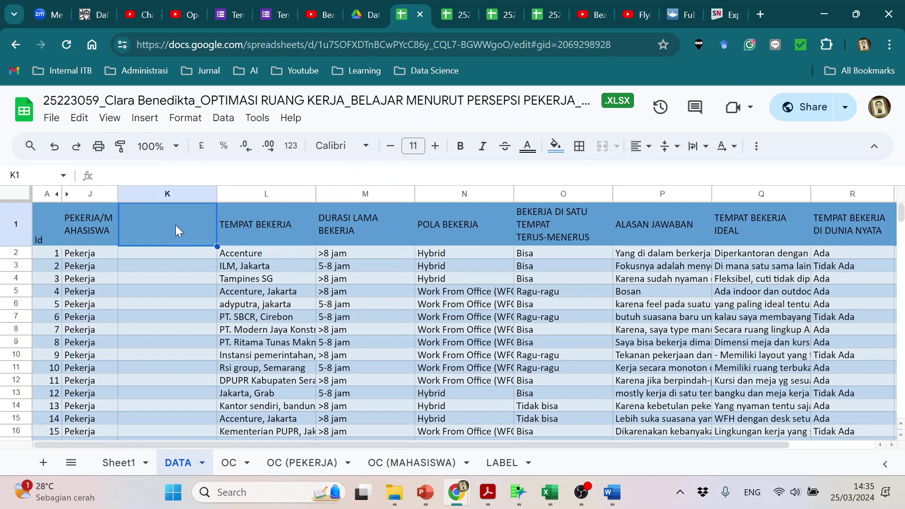
type("Tempat")
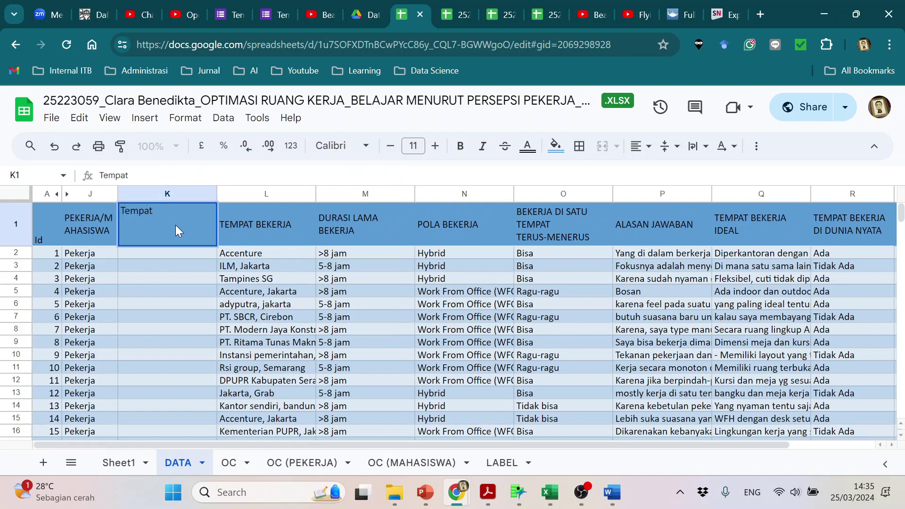
Step: Enter Bekerja in K2 and fill it down the Tempat column for all Pekerja rows, through row 62
left_click(165, 255)
type("Be")
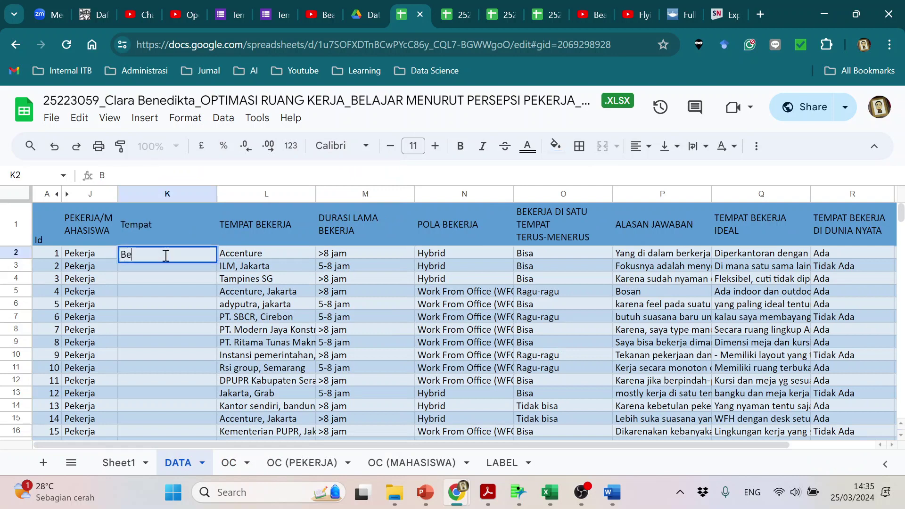
type("kerja")
left_click(170, 281)
left_click(174, 252)
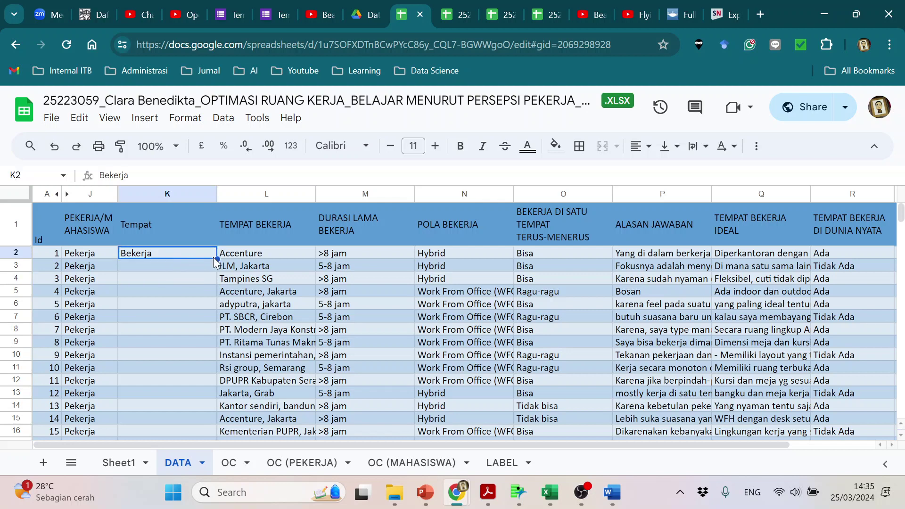
left_click_drag(217, 258, 209, 382)
Step: Enter Belajar in K63 and fill it down the Tempat column for all Mahasiswa rows, through row 103
left_click(182, 394)
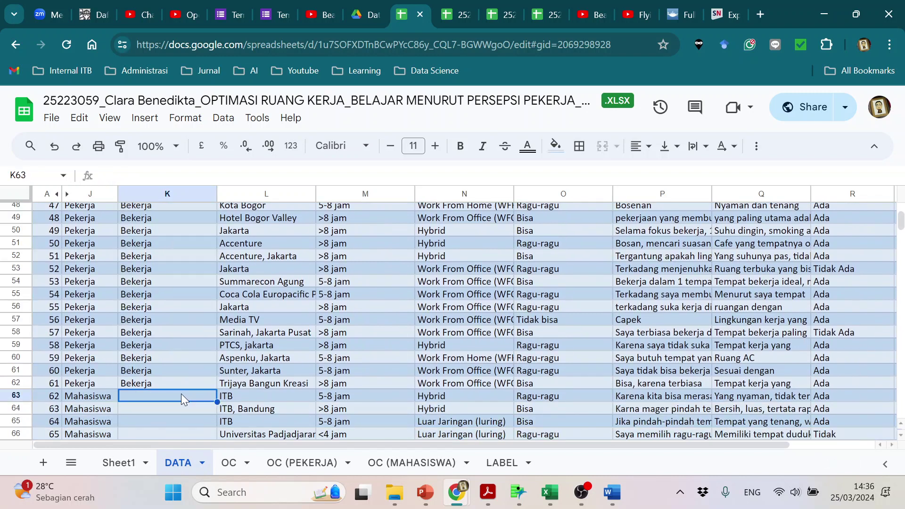
type("Belajar")
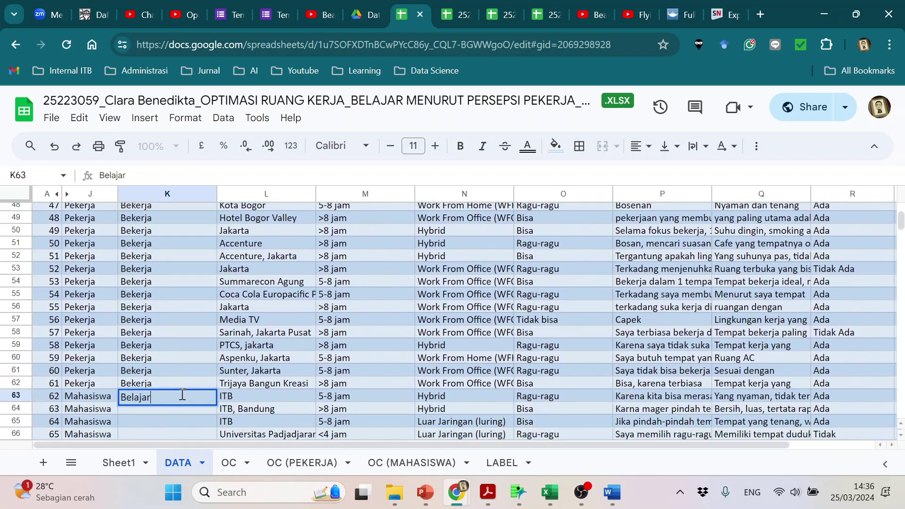
key("Return")
left_click(185, 395)
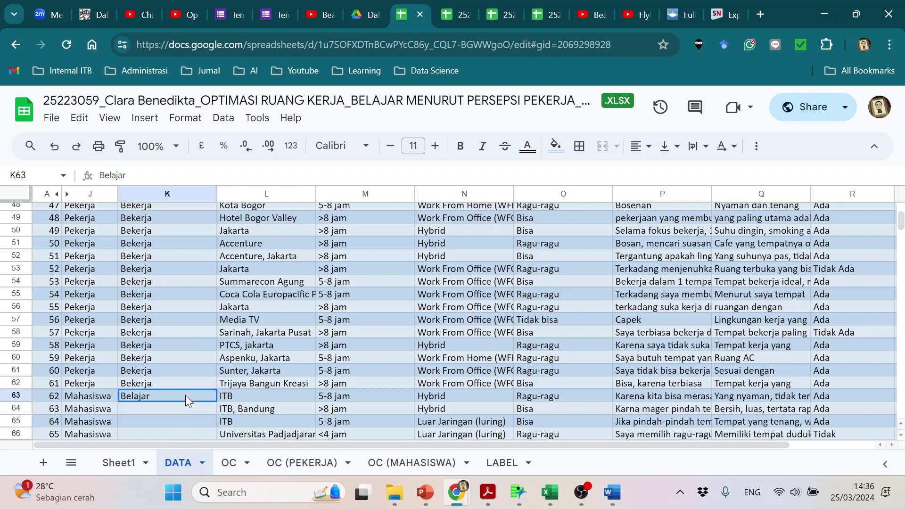
left_click_drag(218, 401, 208, 301)
left_click(278, 340)
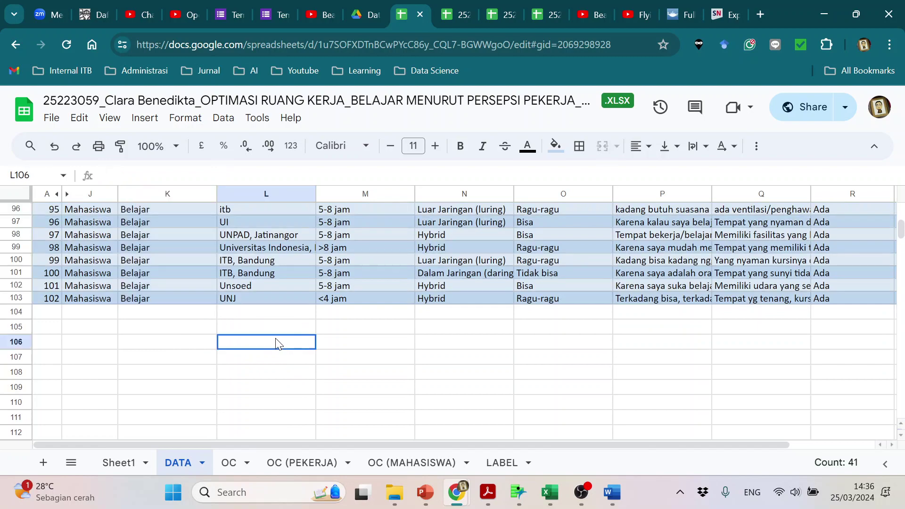
Step: Narrow the Tempat column K in the DATA sheet to fit its short Bekerja and Belajar entries
scroll(290, 333, "up", 10)
scroll(289, 333, "up", 15)
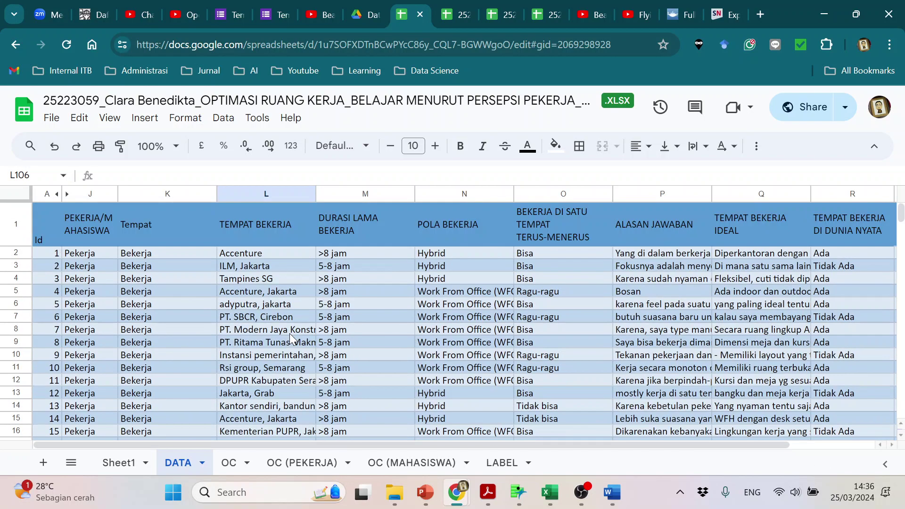
left_click(184, 194)
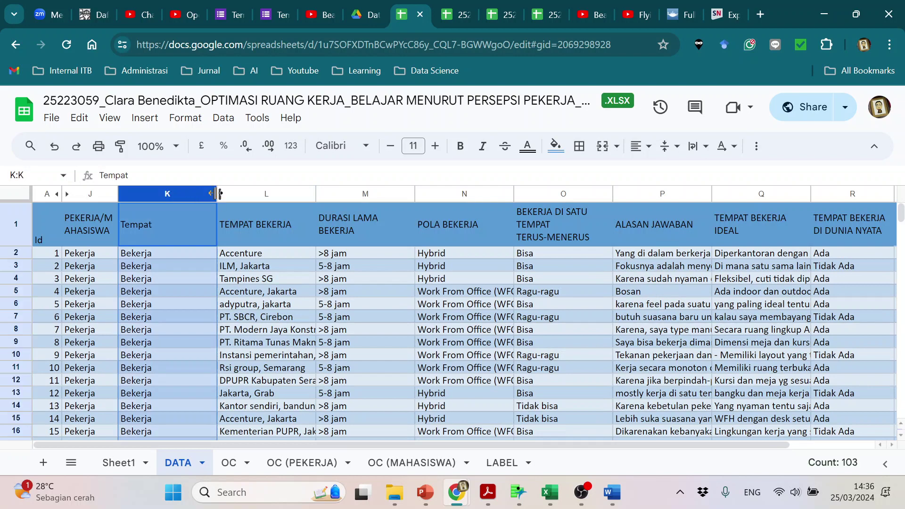
left_click_drag(216, 193, 178, 193)
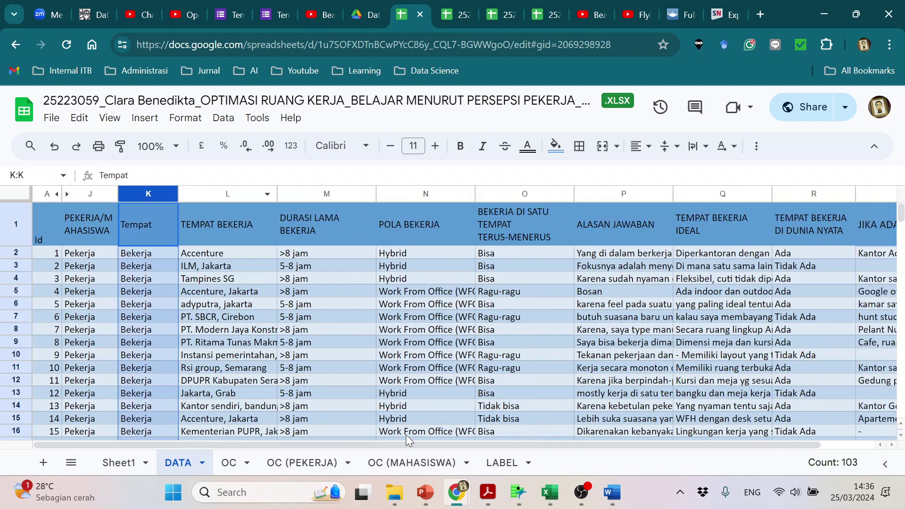
Step: Examine the answer types in columns N to R of the DATA sheet, from POLA BEKERJA through TEMPAT BEKERJA DI DUNIA NYATA
left_click_drag(402, 443, 456, 442)
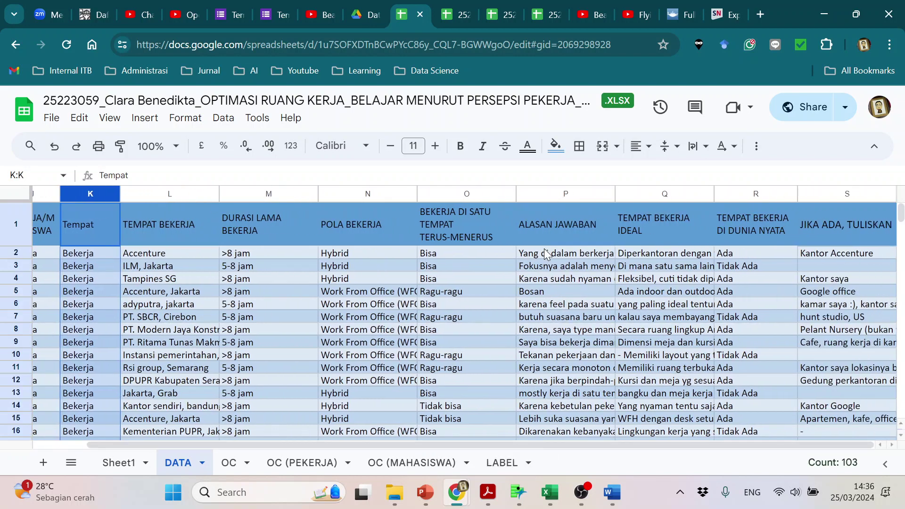
left_click(637, 193)
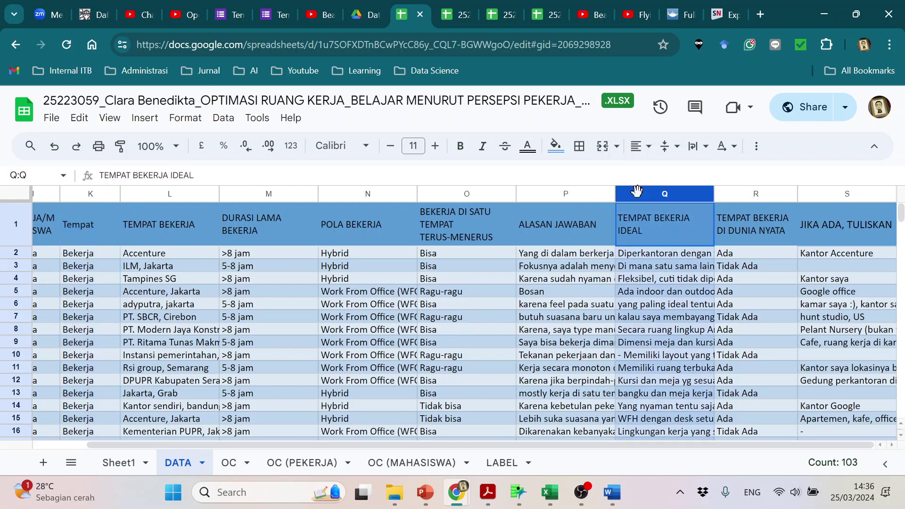
left_click(452, 231)
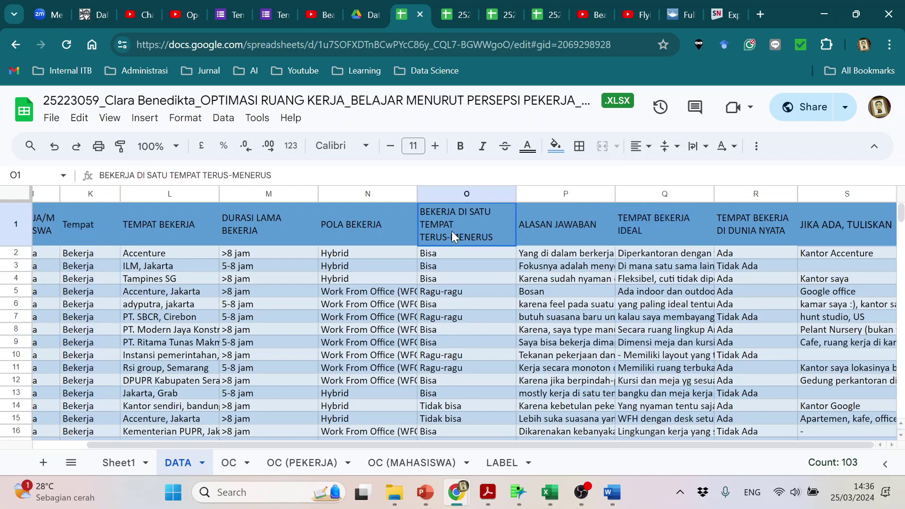
left_click(468, 290)
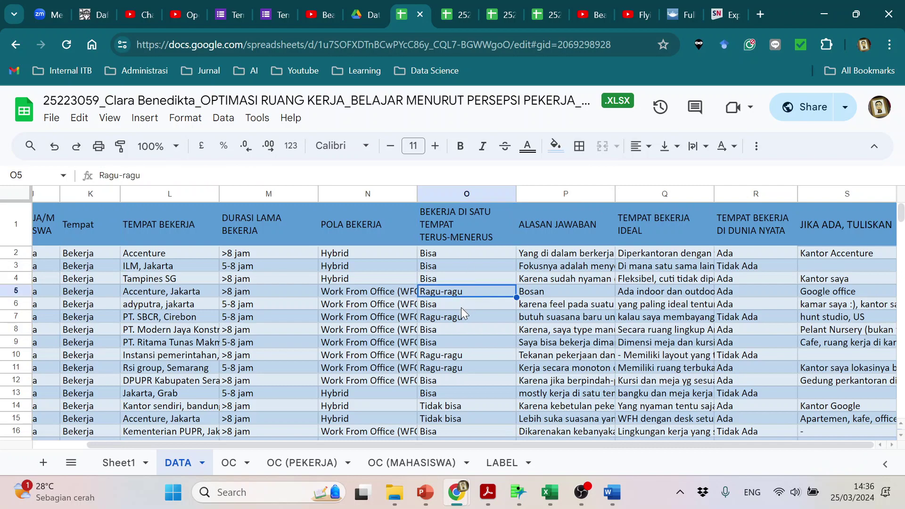
scroll(460, 308, "down", 5)
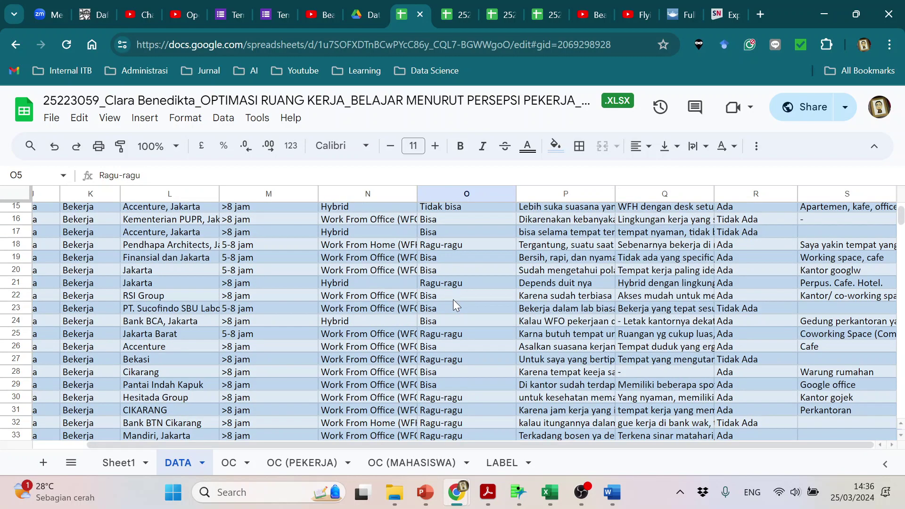
scroll(453, 300, "up", 5)
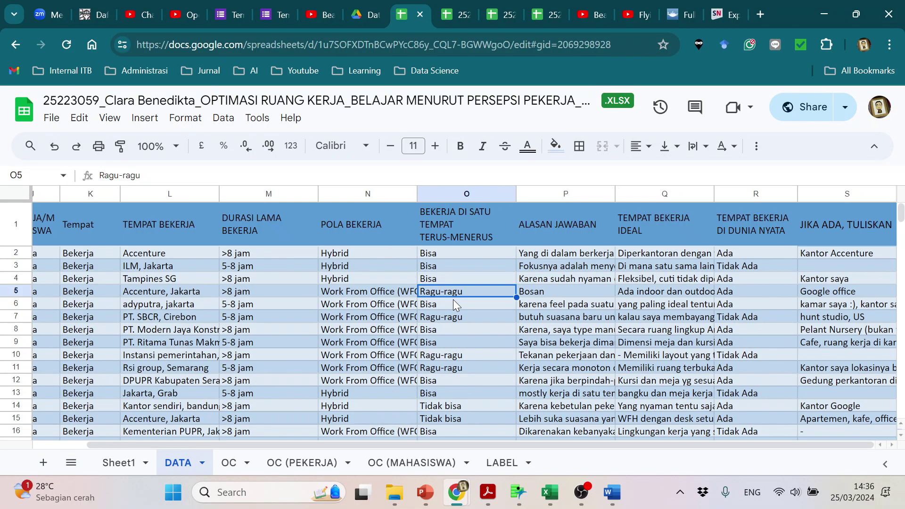
left_click(363, 194)
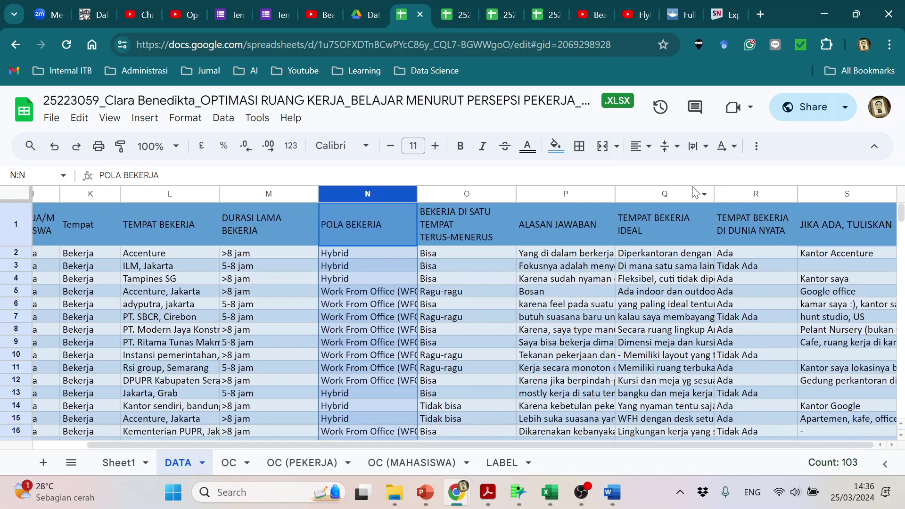
left_click(658, 194)
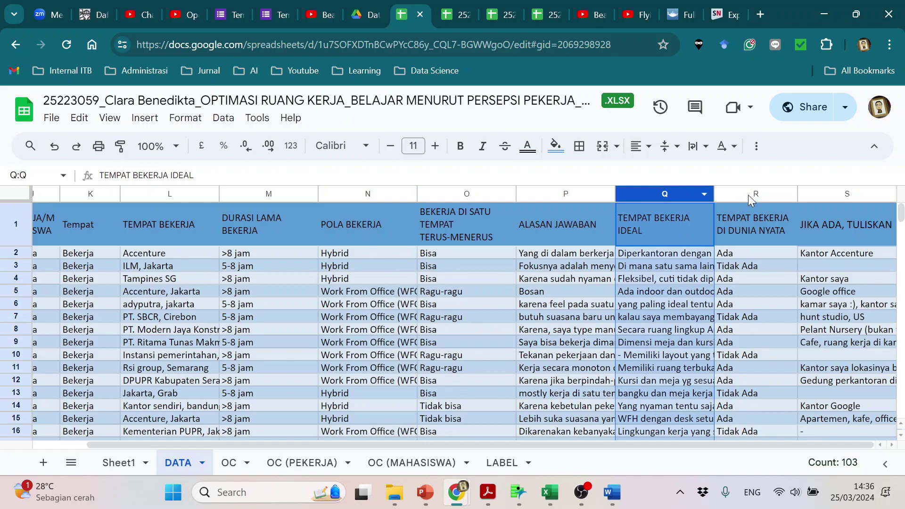
scroll(660, 343, "down", 15)
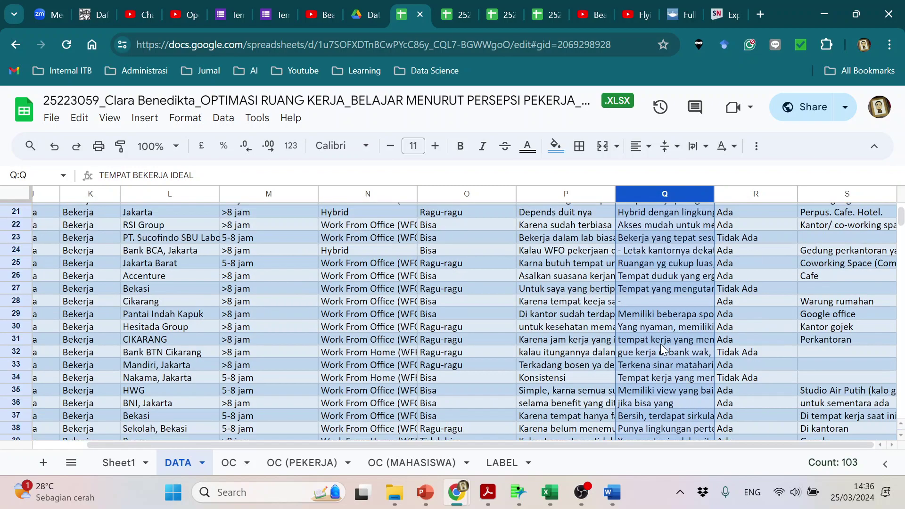
scroll(674, 358, "up", 15)
scroll(674, 357, "up", 1)
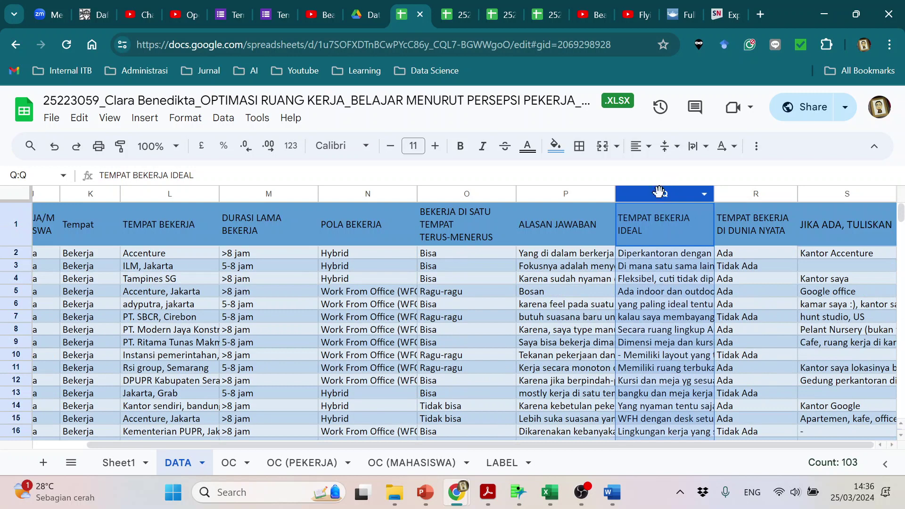
left_click(740, 196)
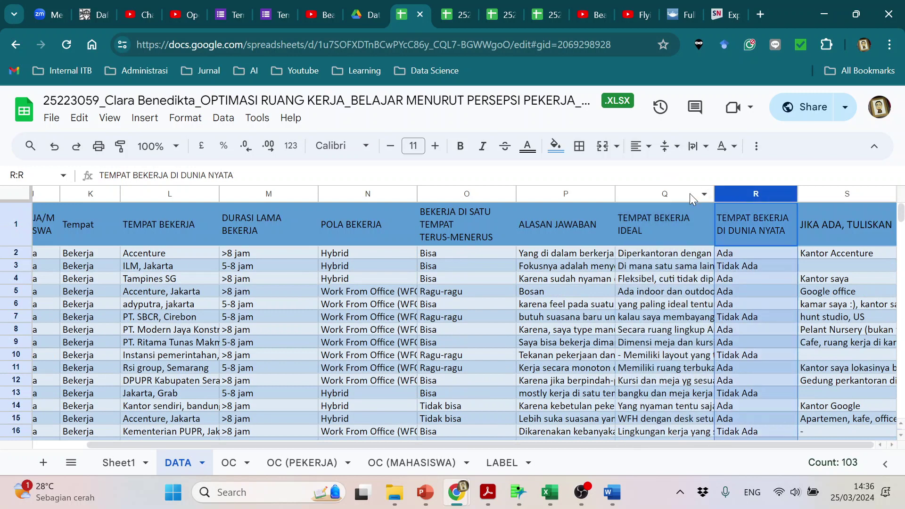
left_click_drag(689, 194, 730, 192)
left_click_drag(368, 188, 538, 193)
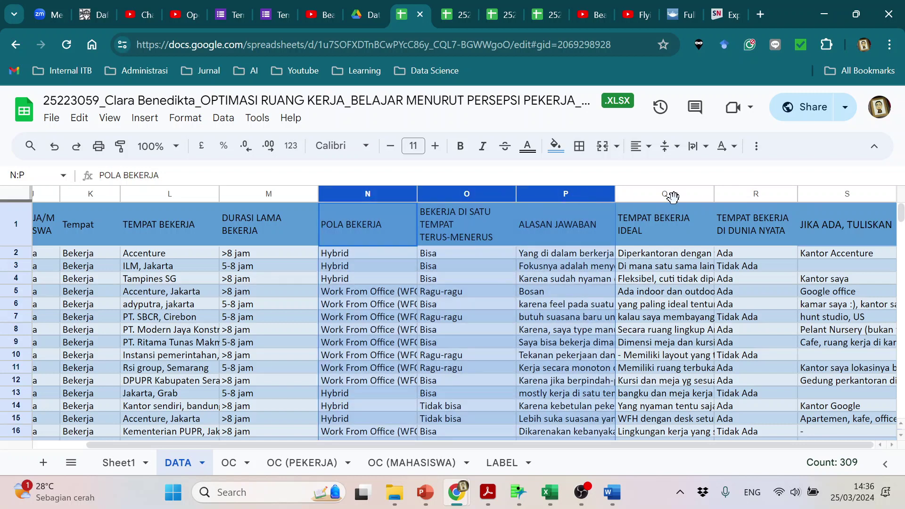
Step: Compare the open-ended answers in the ALASAN JAWABAN column with those in the TEMPAT BEKERJA IDEAL column
left_click(565, 271)
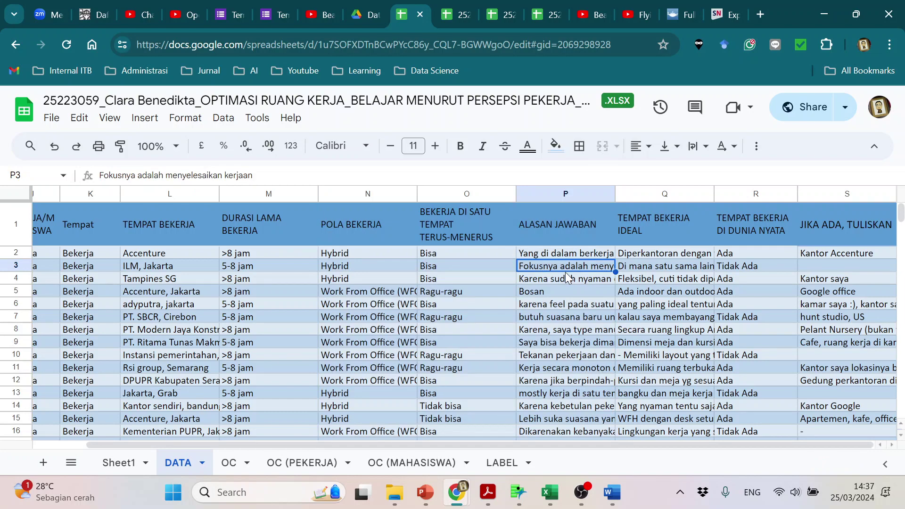
scroll(563, 283, "down", 10)
scroll(607, 273, "up", 10)
left_click(677, 194)
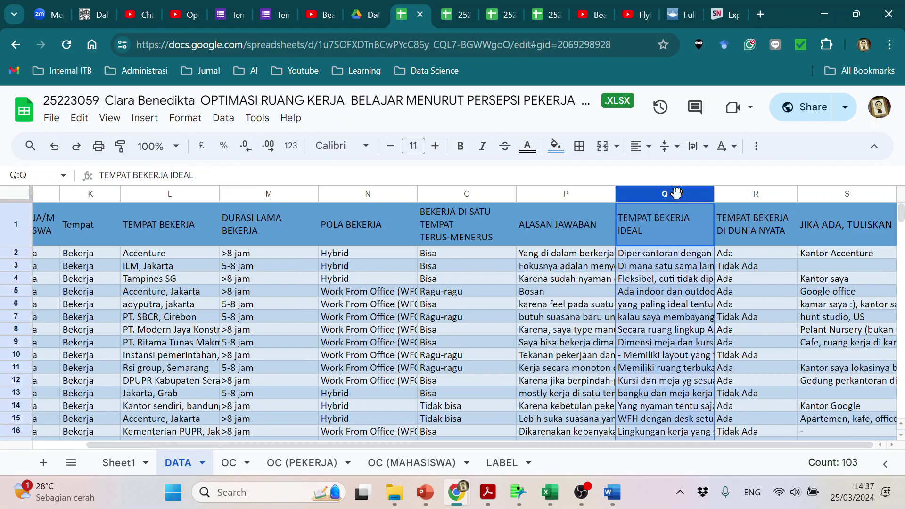
left_click(566, 193)
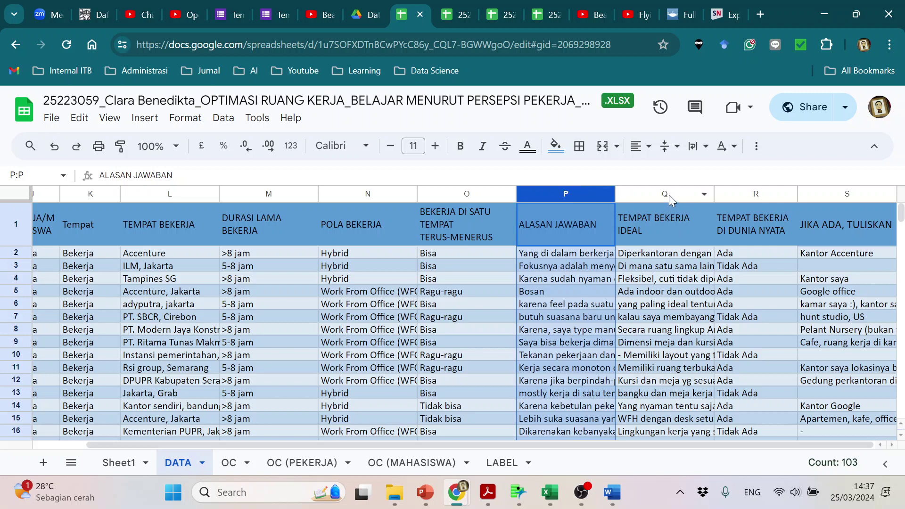
left_click(668, 194)
left_click(564, 195)
left_click(678, 191)
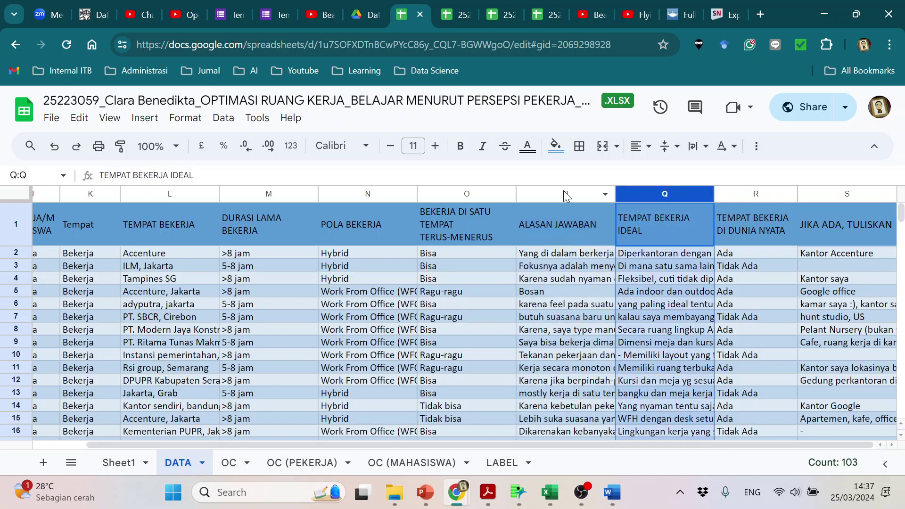
left_click(564, 190)
left_click(662, 188)
left_click(570, 191)
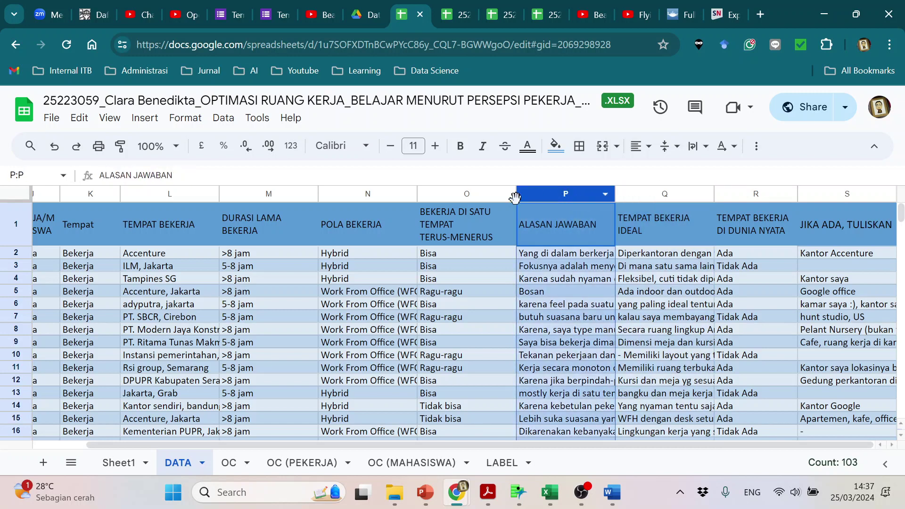
Step: Check the ALASAN JAWABAN column against the categorical columns BEKERJA DI SATU TEMPAT TERUS-MENERUS, POLA BEKERJA and DURASI LAMA BEKERJA
left_click(473, 196)
left_click(553, 195)
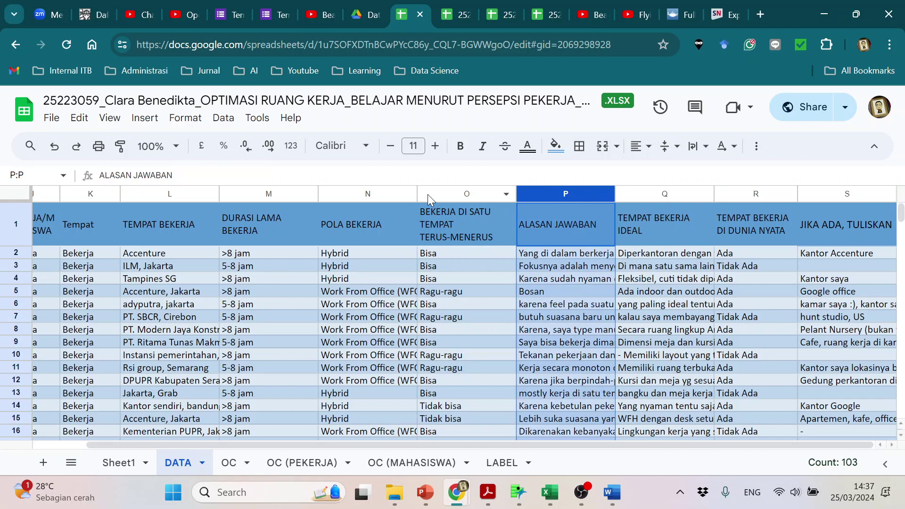
left_click(380, 191)
left_click(584, 192)
left_click(271, 190)
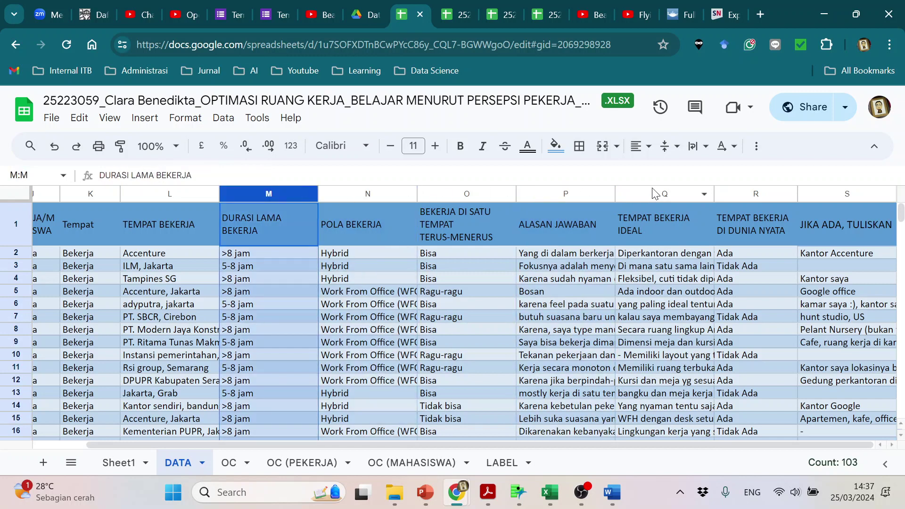
left_click(562, 194)
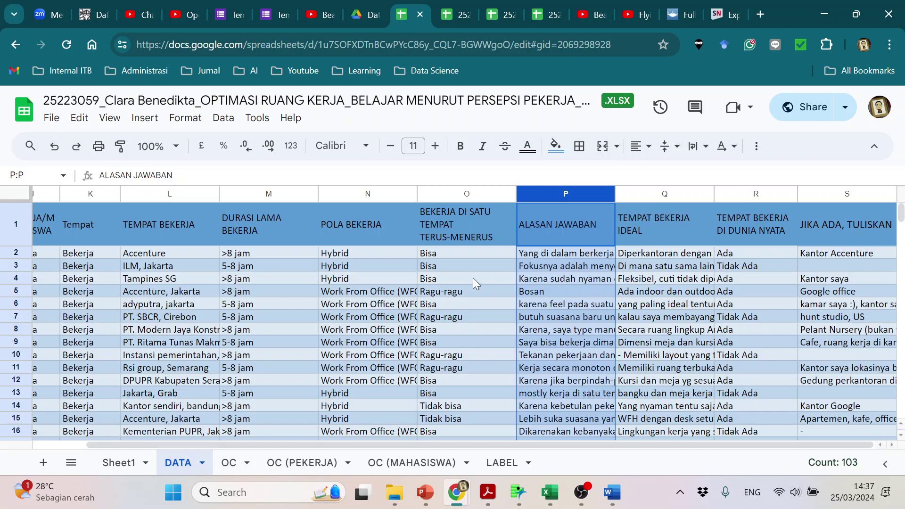
scroll(473, 278, "down", 2)
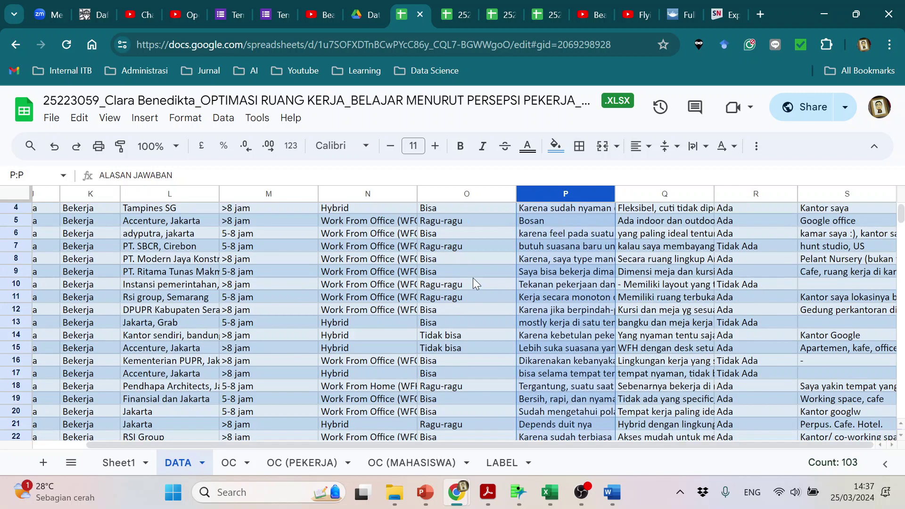